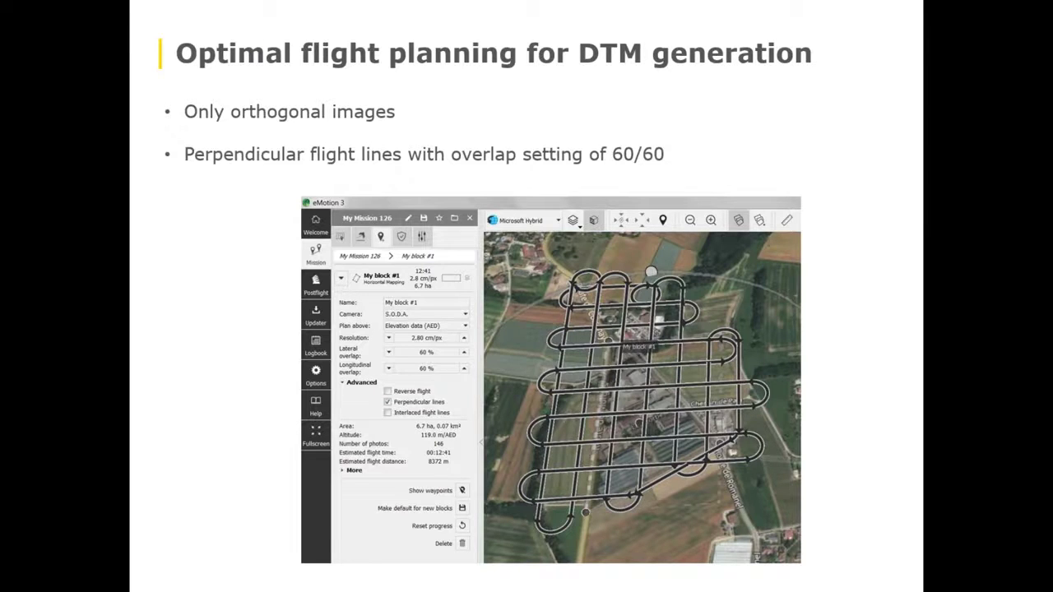
Bring eMotion 3 to the front and open the DTM webinar favorite mission.
{"action": "mouse_move", "coordinate": [262, 591]}
{"action": "left_click", "coordinate": [285, 572]}
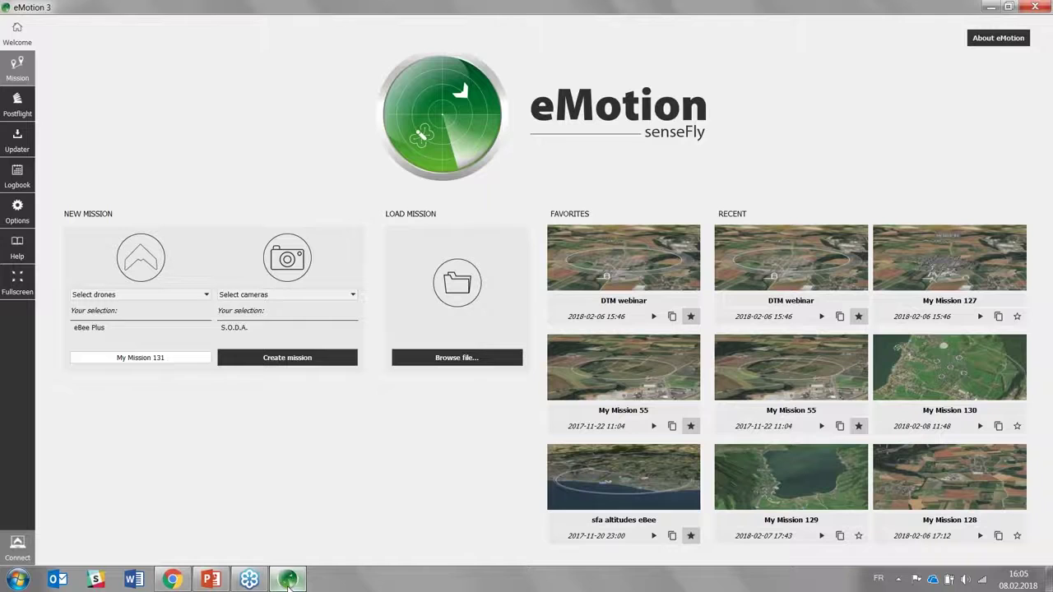
{"action": "left_click", "coordinate": [652, 318]}
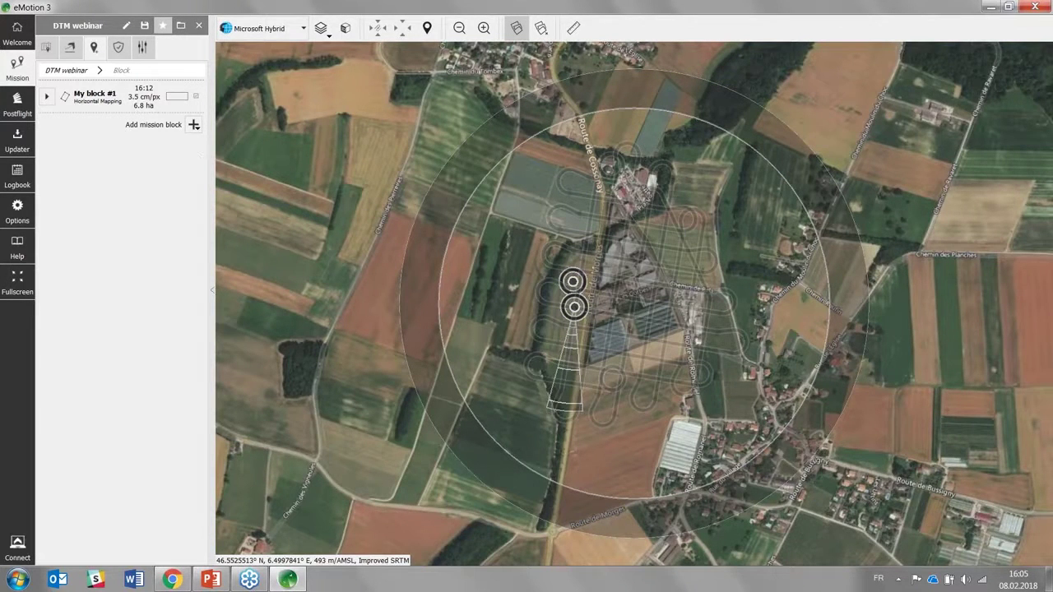
Pan the map north to the village and add a new flight block over it.
{"action": "left_click_drag", "start_coordinate": [373, 270], "coordinate": [389, 347]}
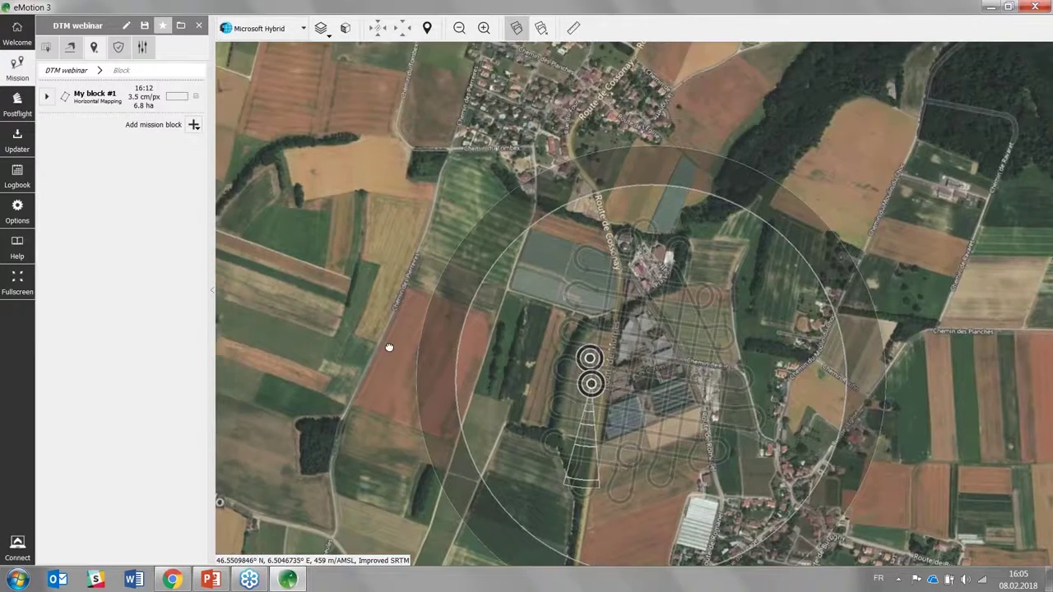
{"action": "left_click_drag", "start_coordinate": [363, 220], "coordinate": [343, 333]}
{"action": "left_click_drag", "start_coordinate": [521, 194], "coordinate": [494, 128]}
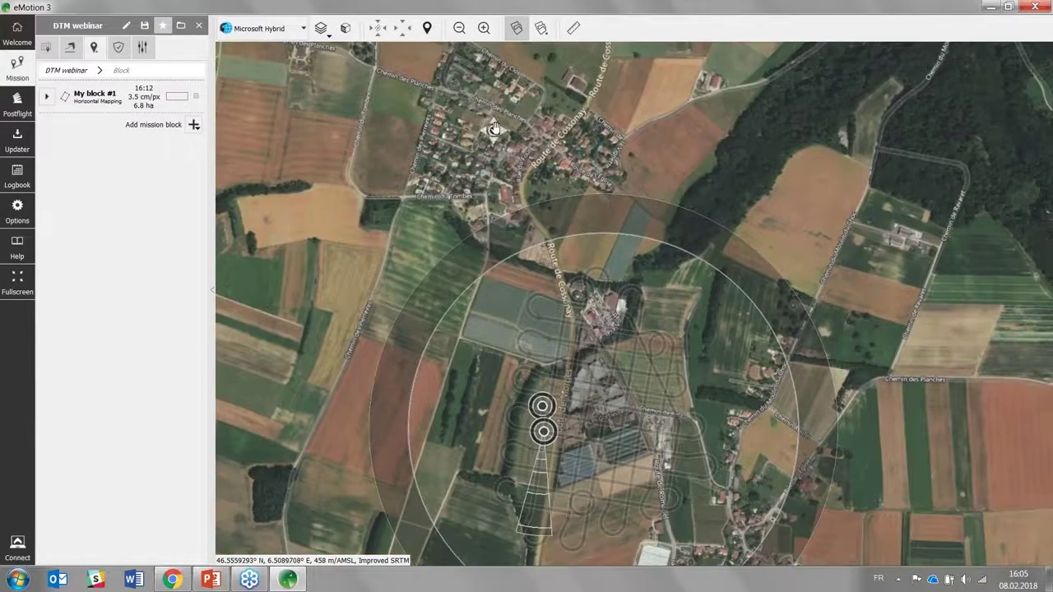
{"action": "left_click", "coordinate": [625, 151]}
Reselect My block #1, center and zoom the map on it, and expand its Advanced line options.
{"action": "left_click", "coordinate": [597, 423]}
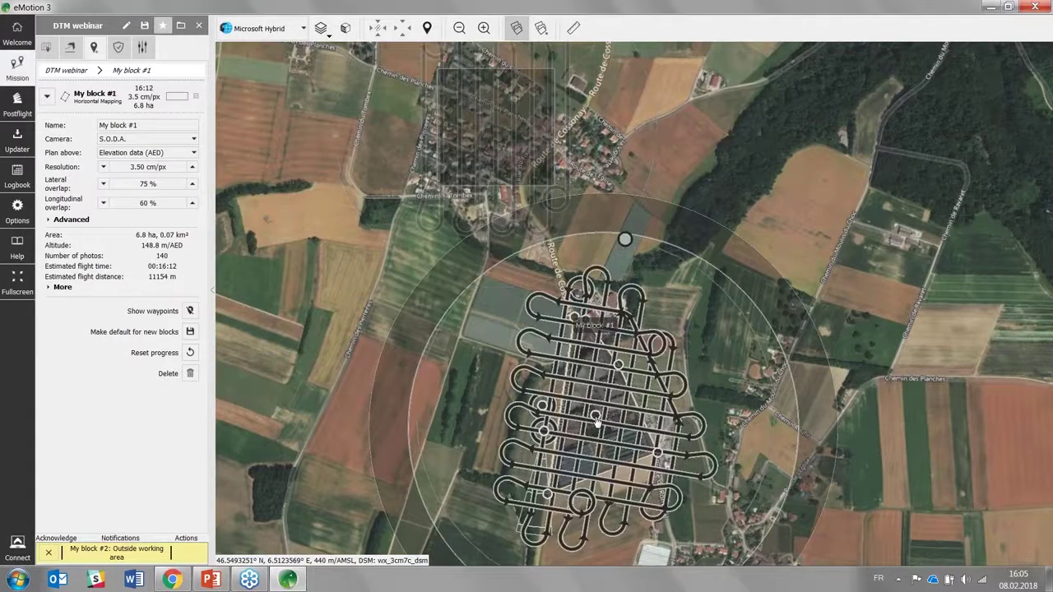
{"action": "left_click", "coordinate": [495, 127]}
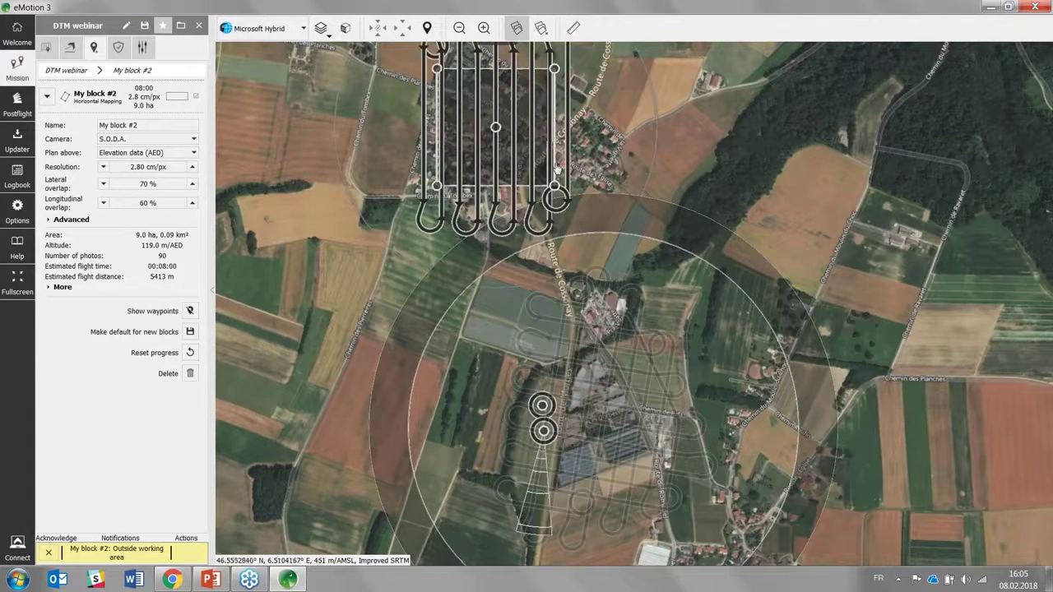
{"action": "left_click", "coordinate": [598, 395]}
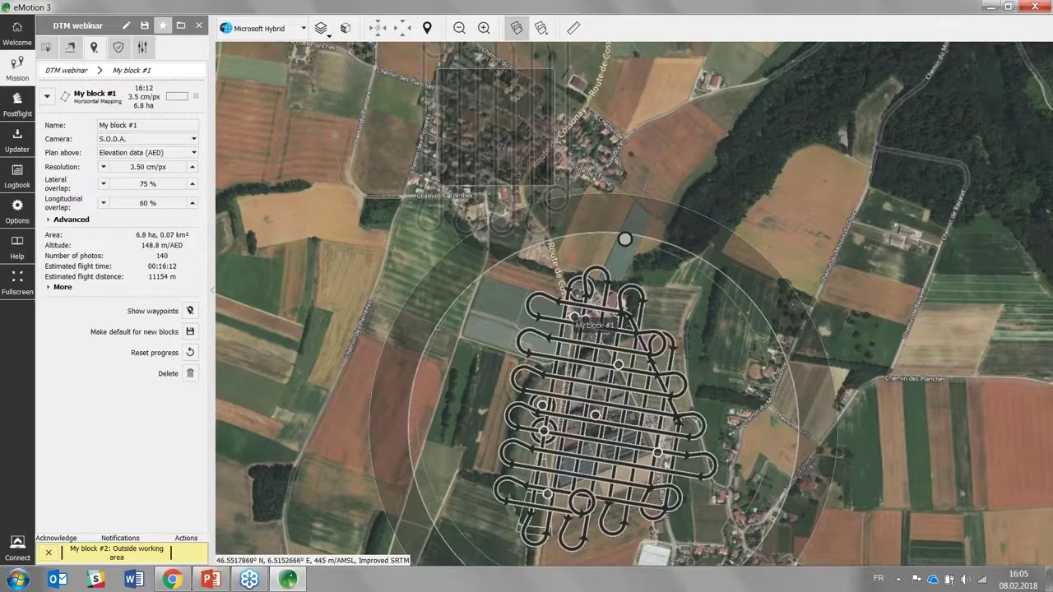
{"action": "left_click_drag", "start_coordinate": [705, 328], "coordinate": [692, 251]}
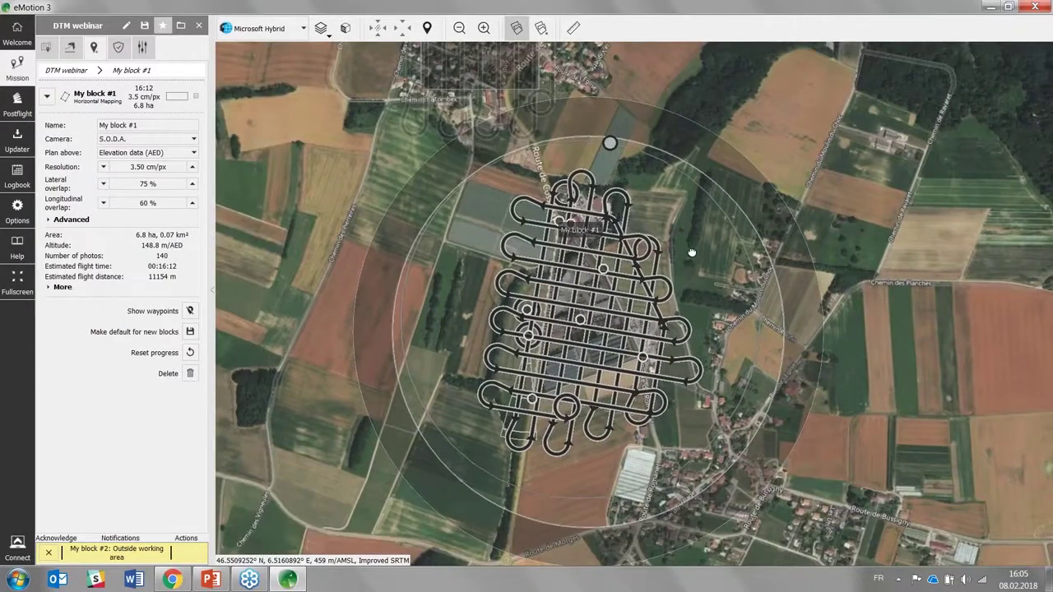
{"action": "scroll", "coordinate": [692, 252], "scroll_direction": "up", "scroll_amount": 1}
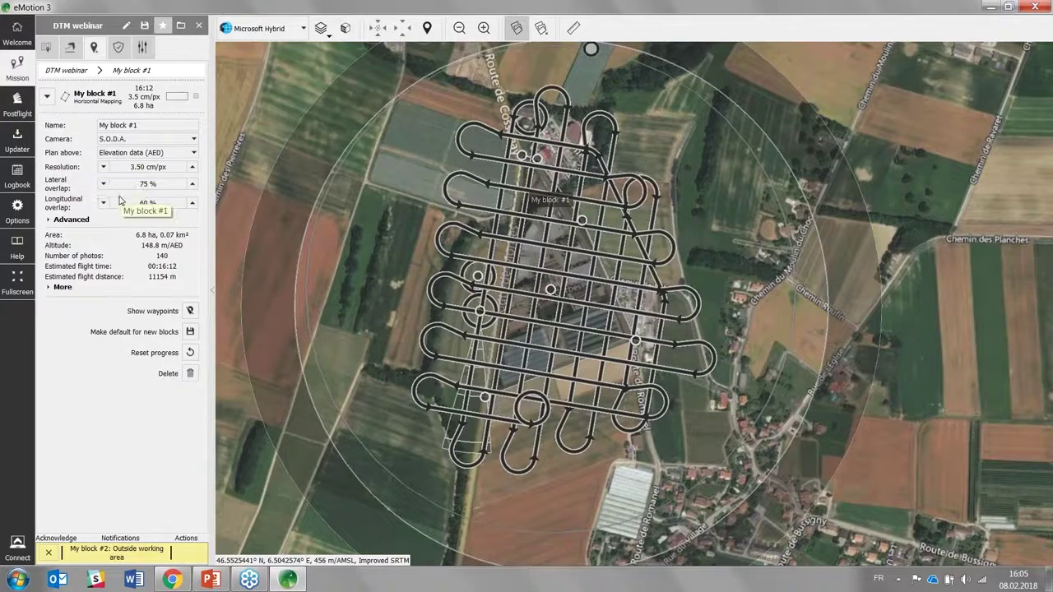
{"action": "left_click", "coordinate": [48, 220]}
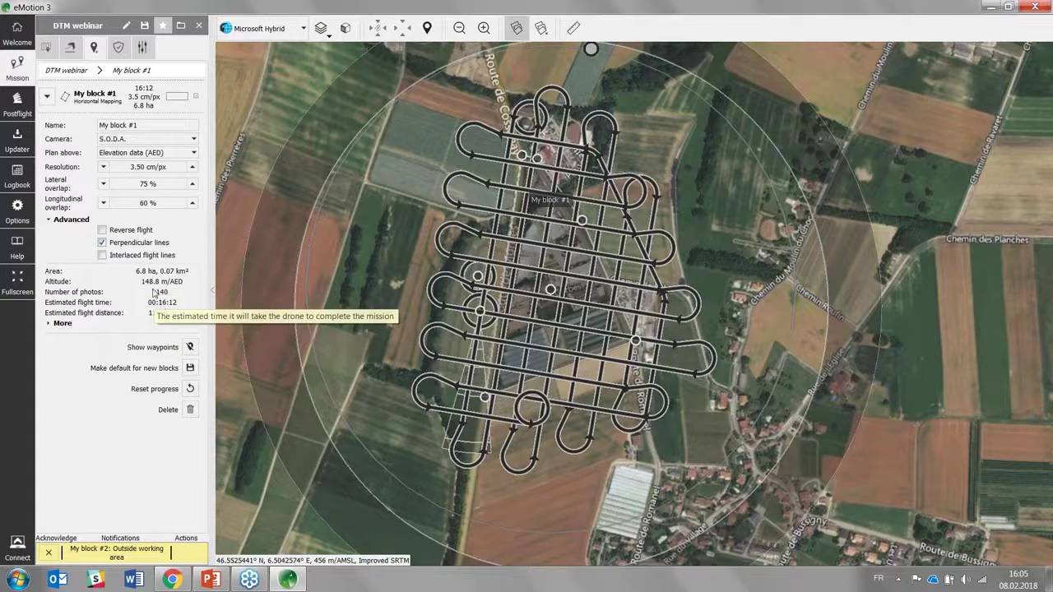
Set My block #1's lateral overlap to 70 % after trying 65 %, giving 121 photos.
{"action": "left_click", "coordinate": [103, 185]}
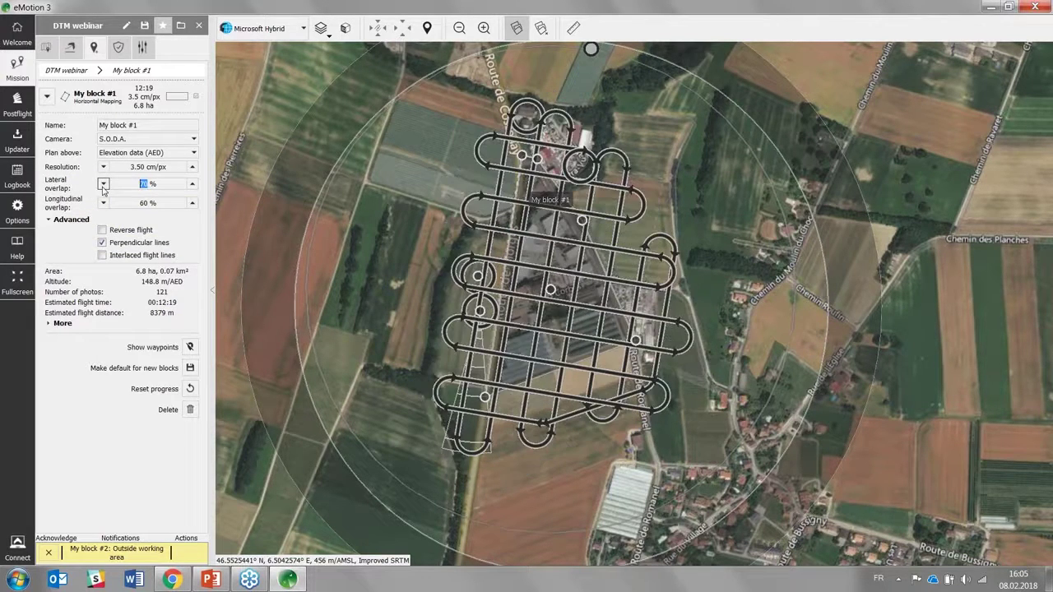
{"action": "left_click", "coordinate": [103, 184]}
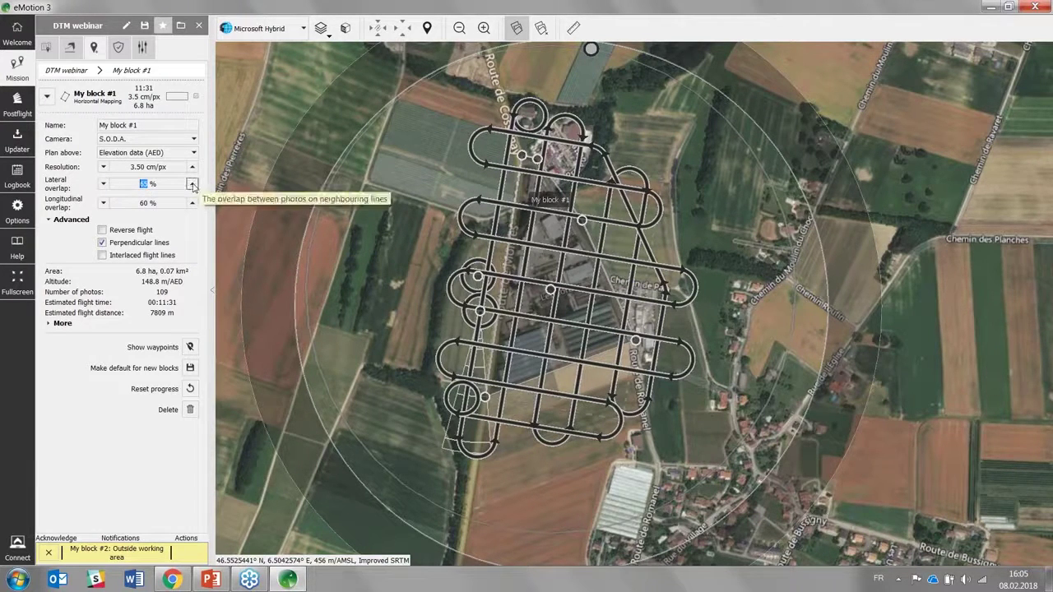
{"action": "left_click", "coordinate": [191, 185]}
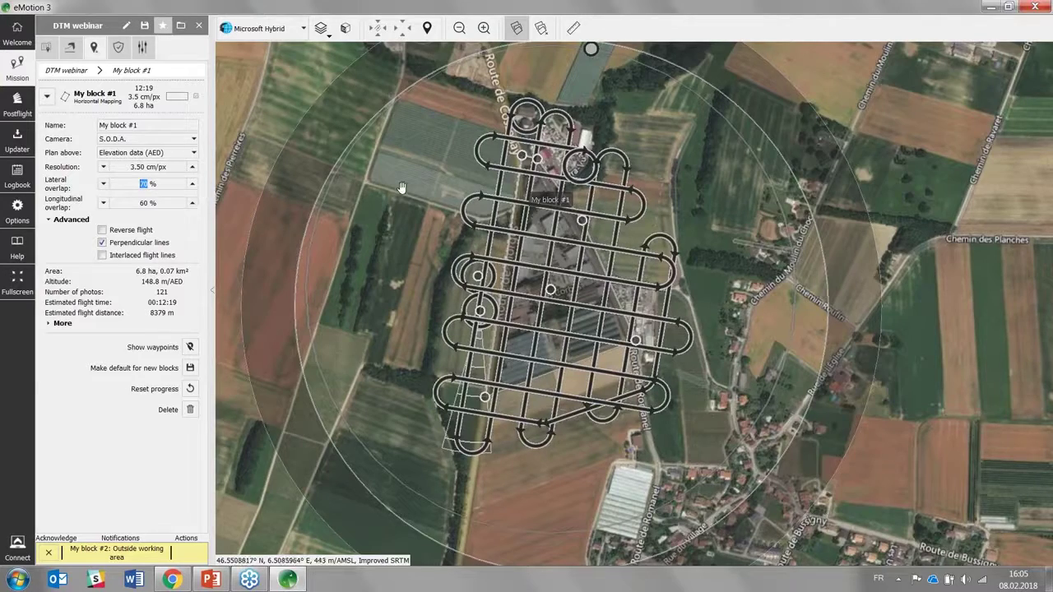
{"action": "scroll", "coordinate": [399, 190], "scroll_direction": "down", "scroll_amount": 1}
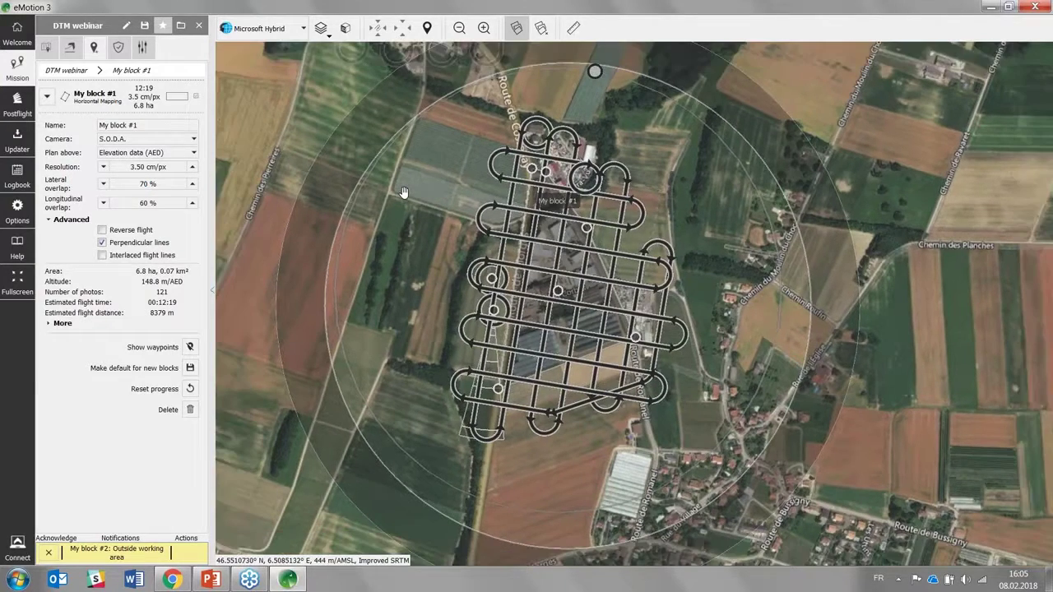
{"action": "scroll", "coordinate": [403, 192], "scroll_direction": "down", "scroll_amount": 1}
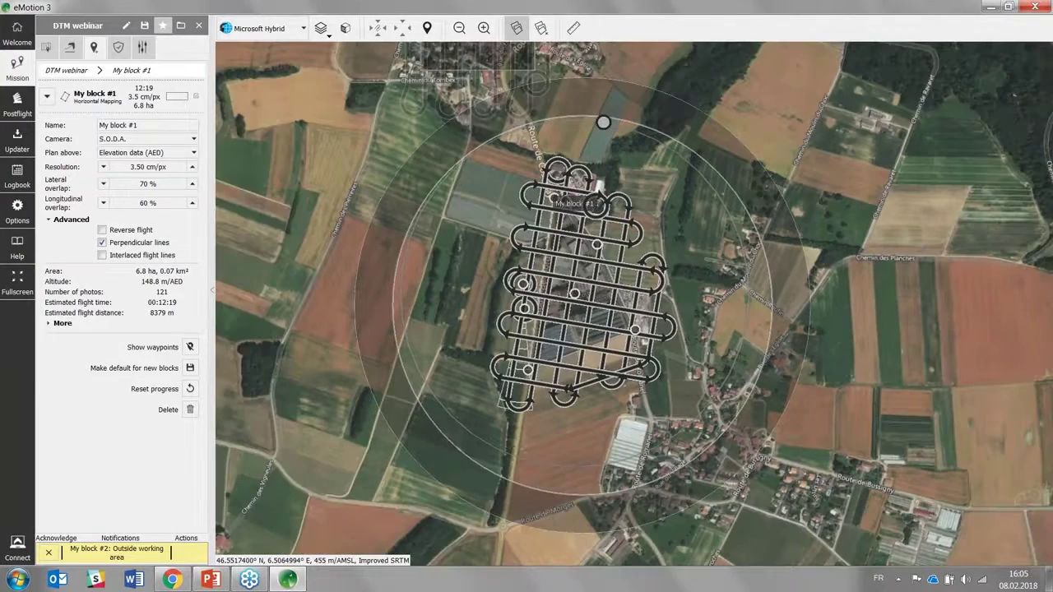
{"action": "scroll", "coordinate": [619, 216], "scroll_direction": "down", "scroll_amount": 2}
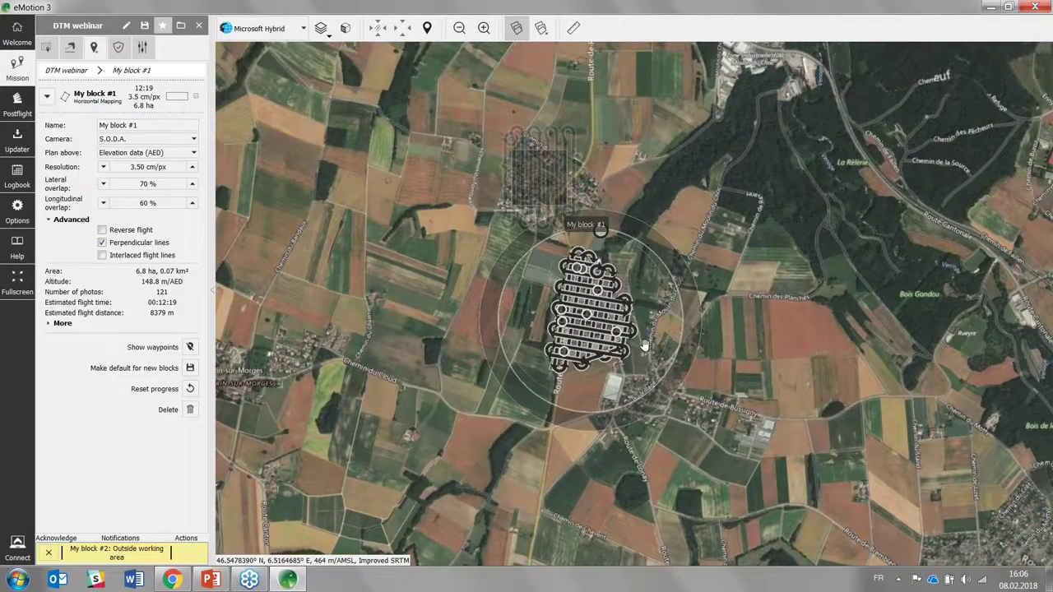
{"action": "scroll", "coordinate": [644, 347], "scroll_direction": "up", "scroll_amount": 1}
{"action": "scroll", "coordinate": [644, 346], "scroll_direction": "up", "scroll_amount": 2}
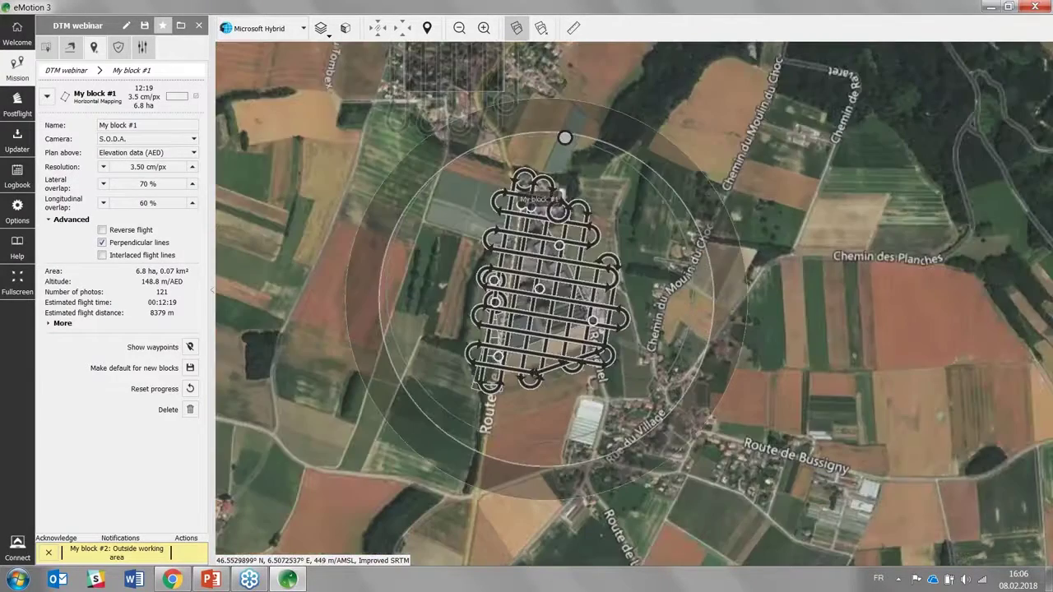
Switch the map to 3D perspective and tilt around My block #1's floating flight lines.
{"action": "left_click", "coordinate": [346, 28]}
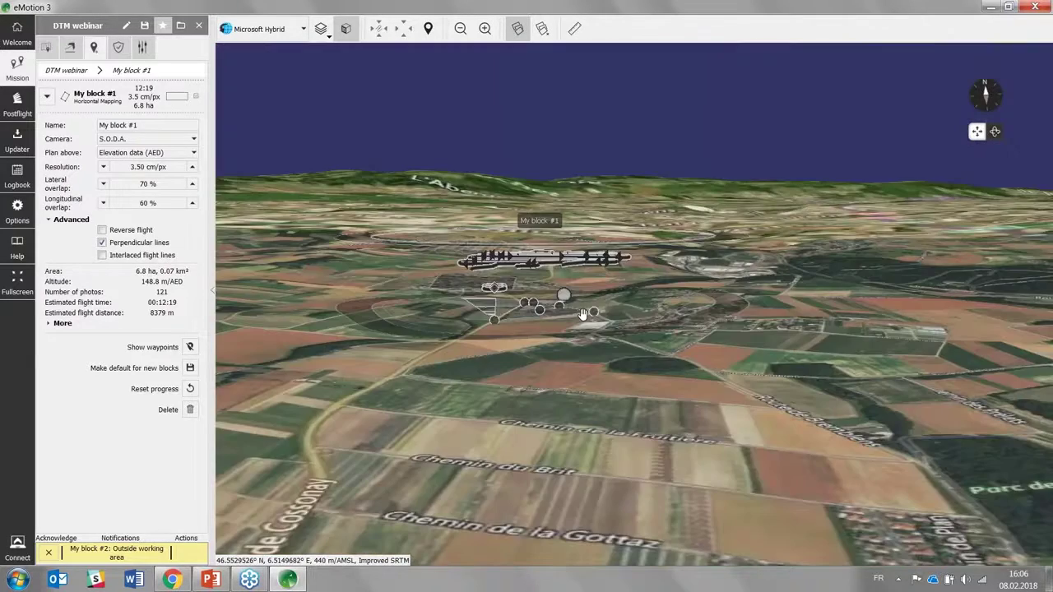
{"action": "scroll", "coordinate": [581, 314], "scroll_direction": "up", "scroll_amount": 2}
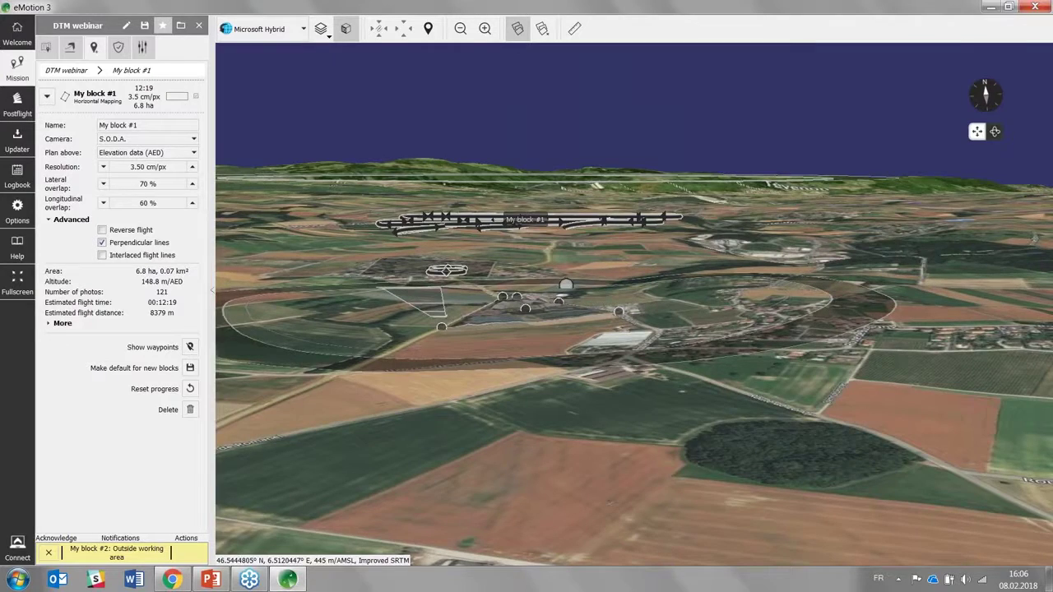
{"action": "middle_click_drag", "start_coordinate": [495, 346], "coordinate": [496, 398]}
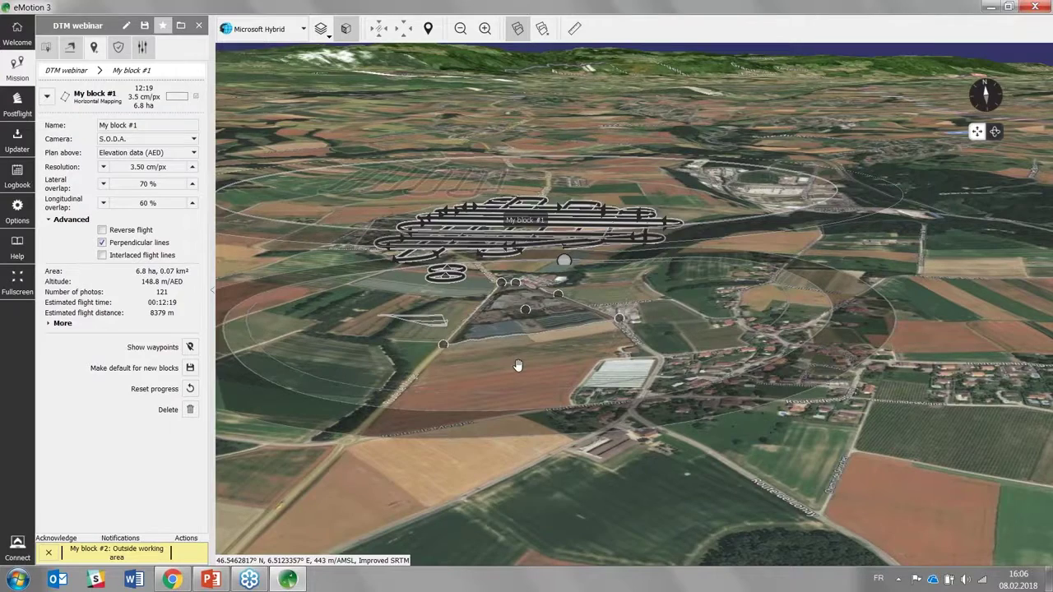
{"action": "middle_click_drag", "start_coordinate": [517, 365], "coordinate": [517, 329]}
{"action": "scroll", "coordinate": [560, 312], "scroll_direction": "up", "scroll_amount": 3}
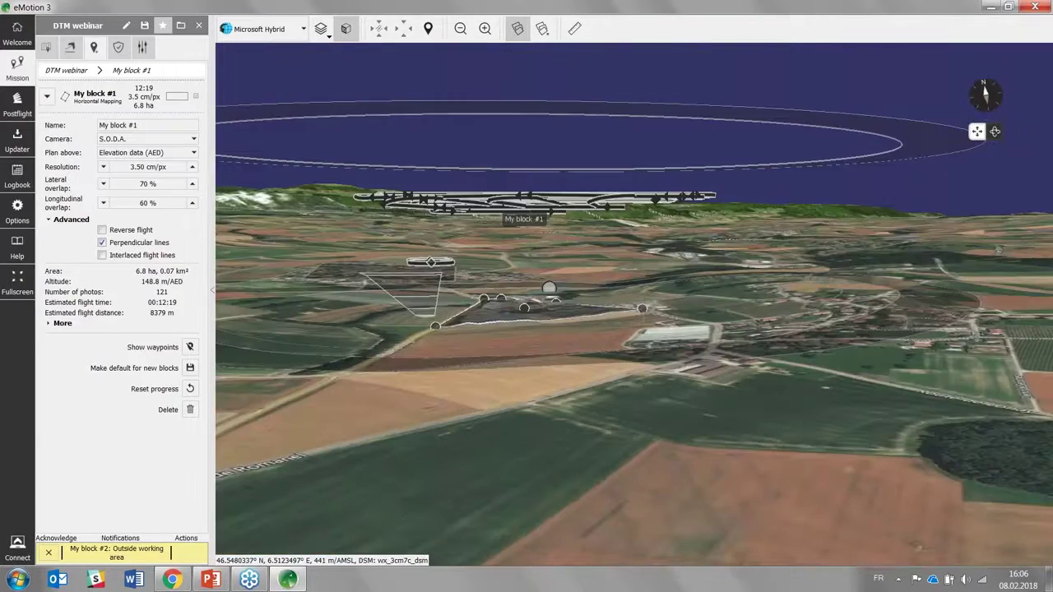
{"action": "middle_click_drag", "start_coordinate": [543, 329], "coordinate": [543, 378]}
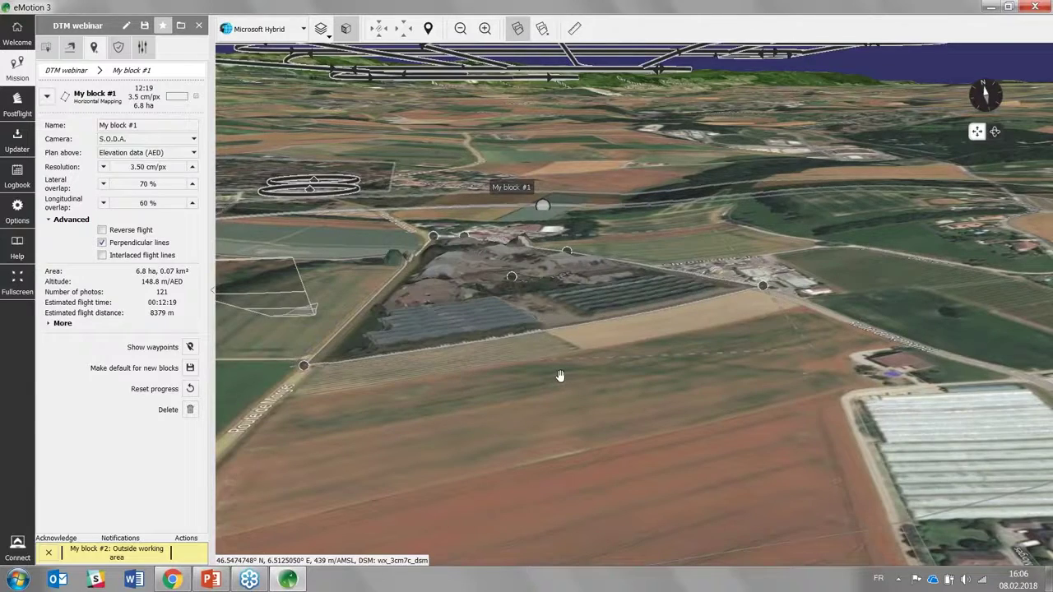
{"action": "middle_click_drag", "start_coordinate": [559, 376], "coordinate": [560, 399]}
{"action": "scroll", "coordinate": [559, 399], "scroll_direction": "down", "scroll_amount": 3}
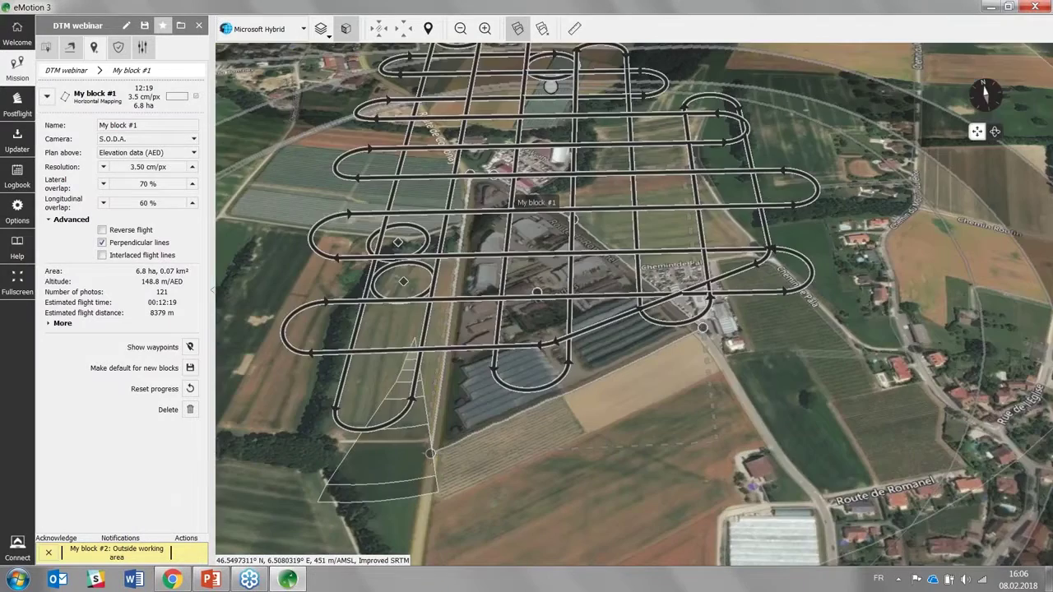
{"action": "left_click", "coordinate": [102, 242]}
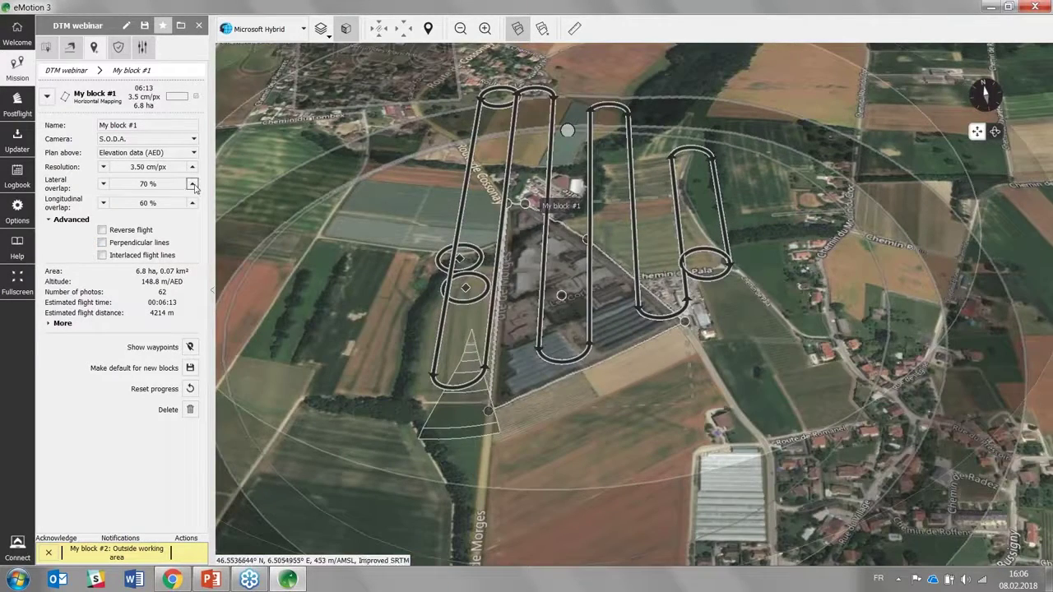
{"action": "left_click", "coordinate": [192, 183]}
{"action": "left_click", "coordinate": [192, 184]}
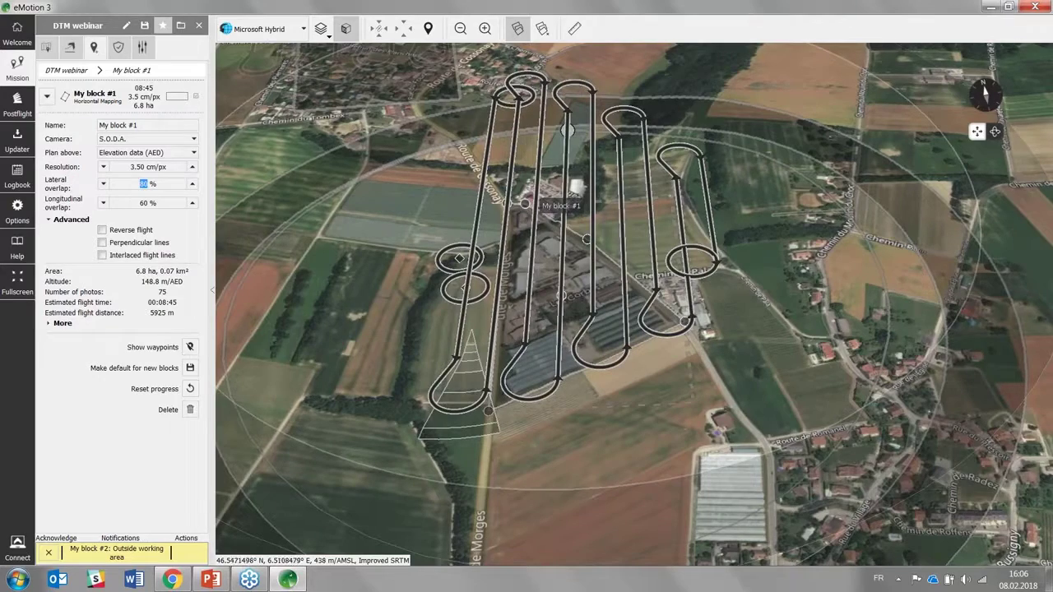
{"action": "right_click_drag", "start_coordinate": [599, 420], "coordinate": [613, 376]}
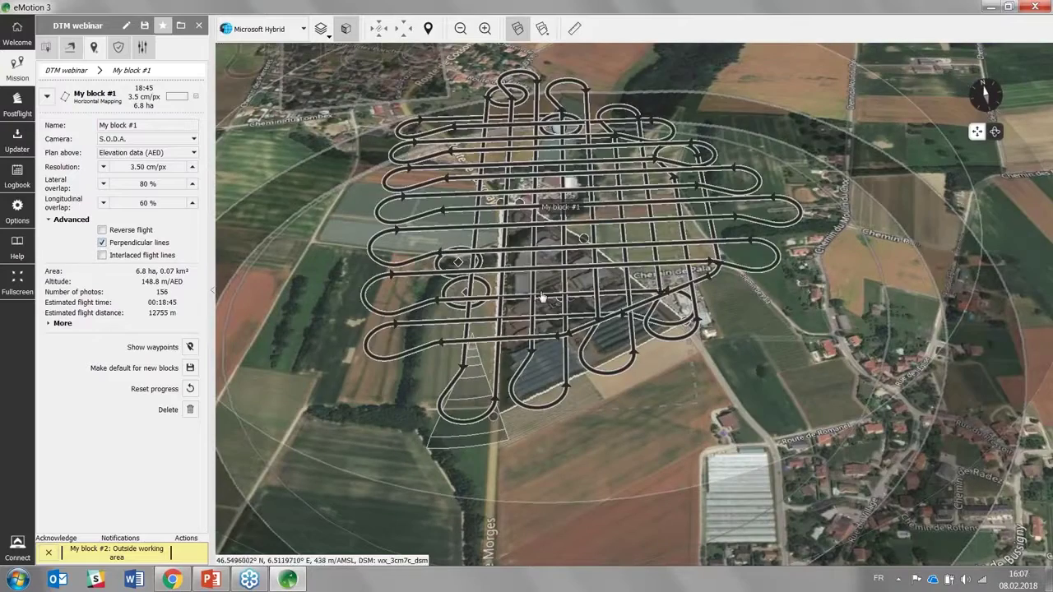
{"action": "scroll", "coordinate": [625, 332], "scroll_direction": "down", "scroll_amount": 2}
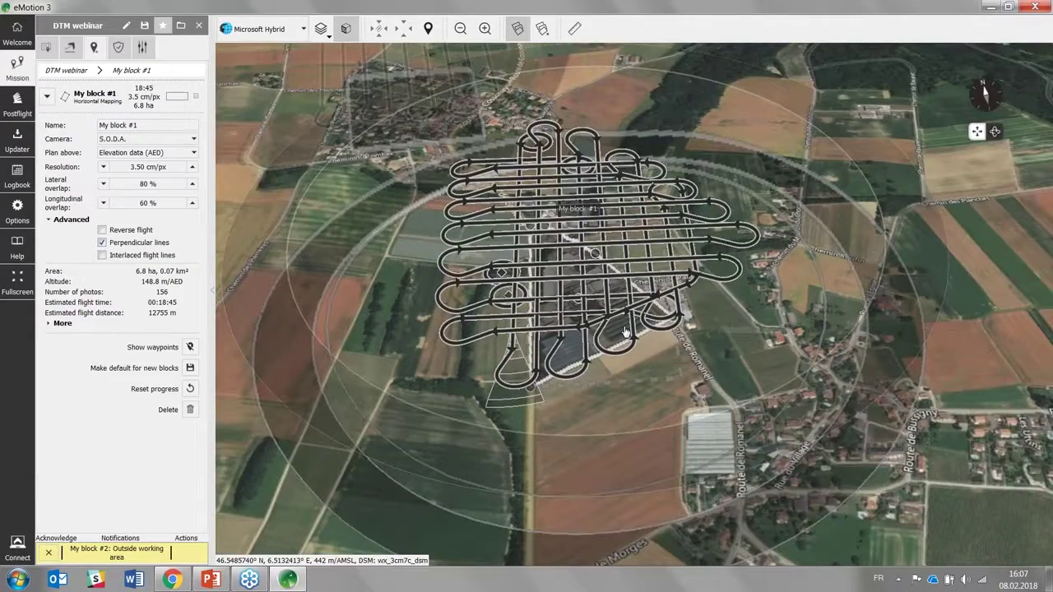
{"action": "right_click_drag", "start_coordinate": [626, 332], "coordinate": [634, 366]}
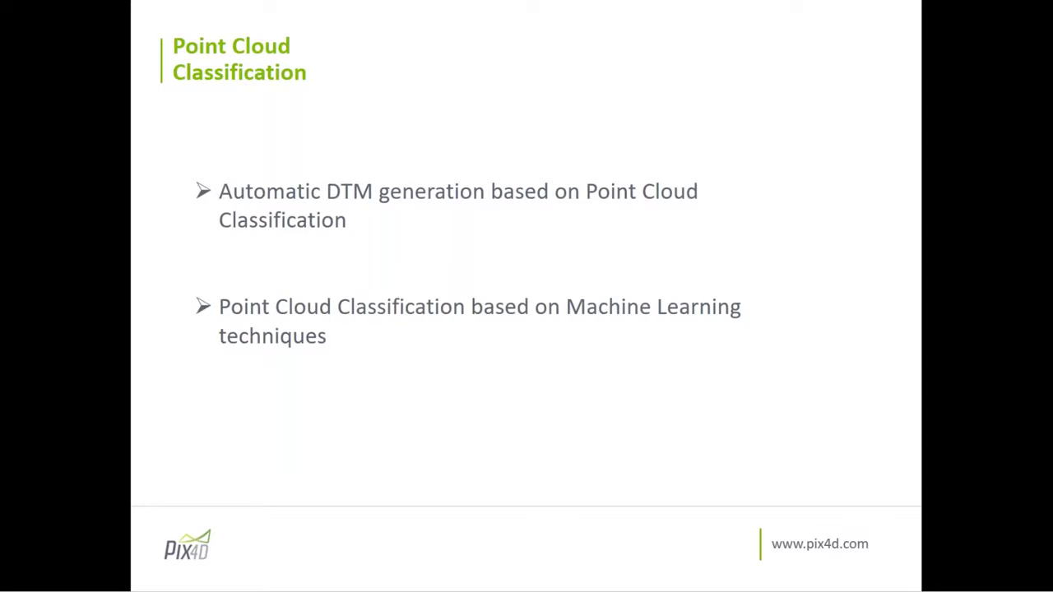
Advance the slideshow to the Contour lines slide comparing DSM- and DTM-based settings.
{"action": "key", "text": "Right"}
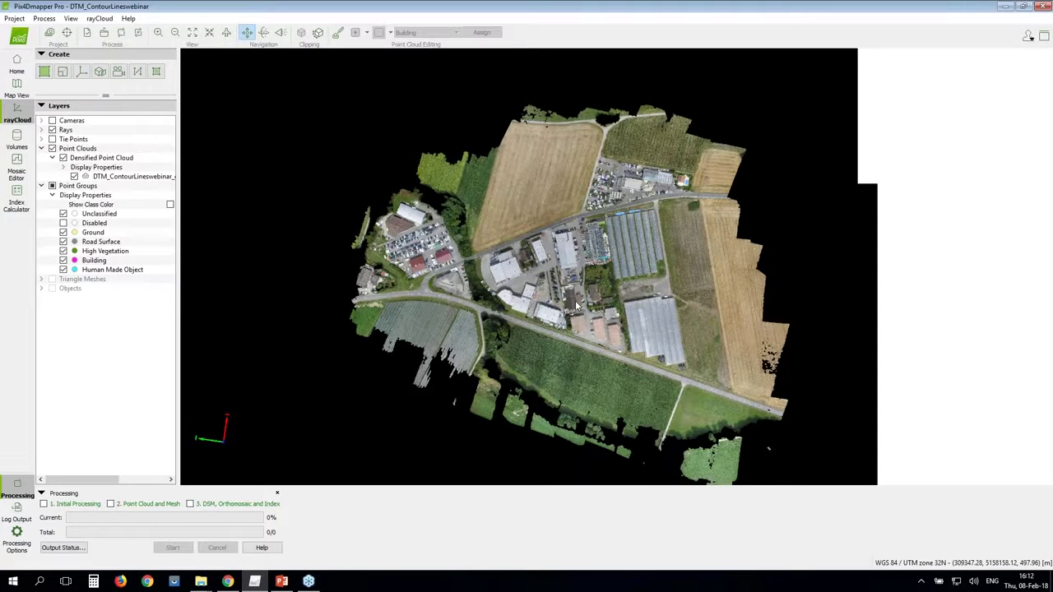
Pan and zoom into the farm and greenhouse densified point cloud in rayCloud.
{"action": "right_click_drag", "start_coordinate": [576, 306], "coordinate": [470, 302]}
{"action": "scroll", "coordinate": [473, 276], "scroll_direction": "down", "scroll_amount": 1}
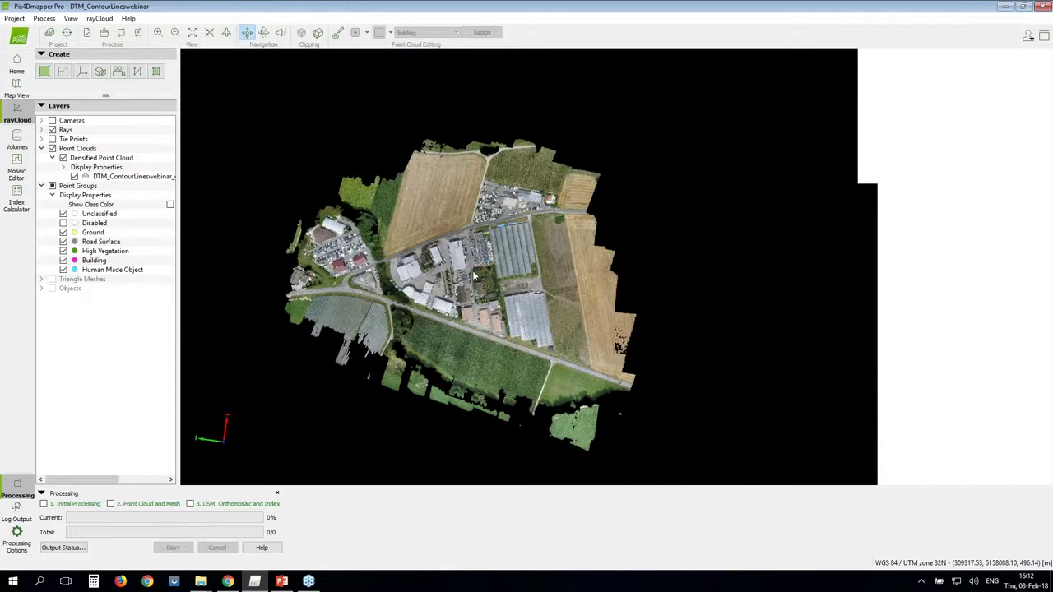
{"action": "scroll", "coordinate": [472, 270], "scroll_direction": "up", "scroll_amount": 1}
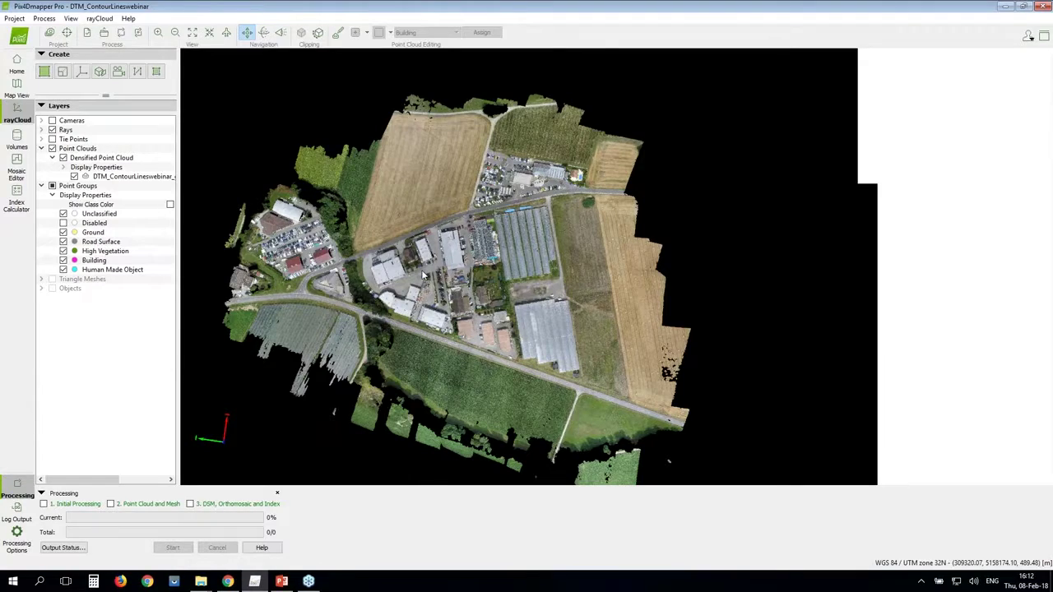
{"action": "scroll", "coordinate": [422, 275], "scroll_direction": "up", "scroll_amount": 2}
{"action": "scroll", "coordinate": [392, 284], "scroll_direction": "up", "scroll_amount": 2}
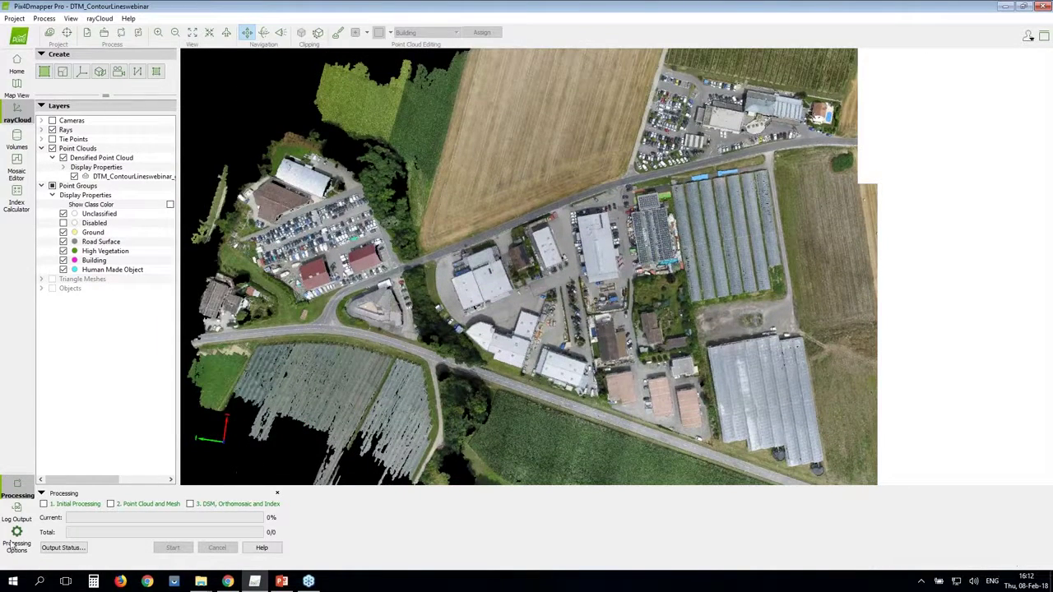
Enable step 2 Point Cloud and Mesh with classification and start processing only that step.
{"action": "left_click", "coordinate": [17, 543]}
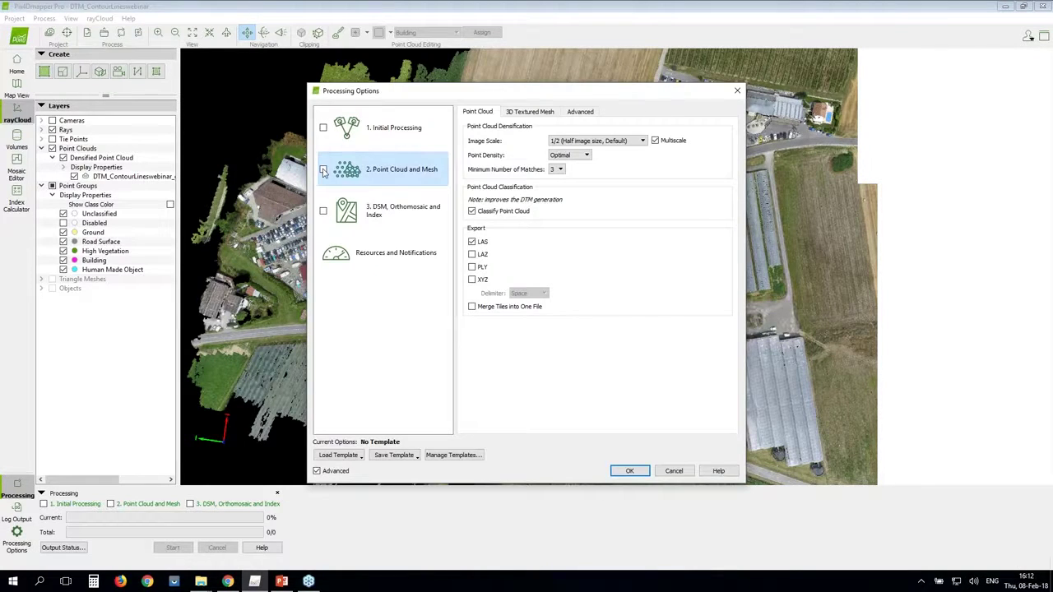
{"action": "left_click", "coordinate": [324, 170]}
{"action": "left_click", "coordinate": [630, 472]}
{"action": "left_click", "coordinate": [110, 504]}
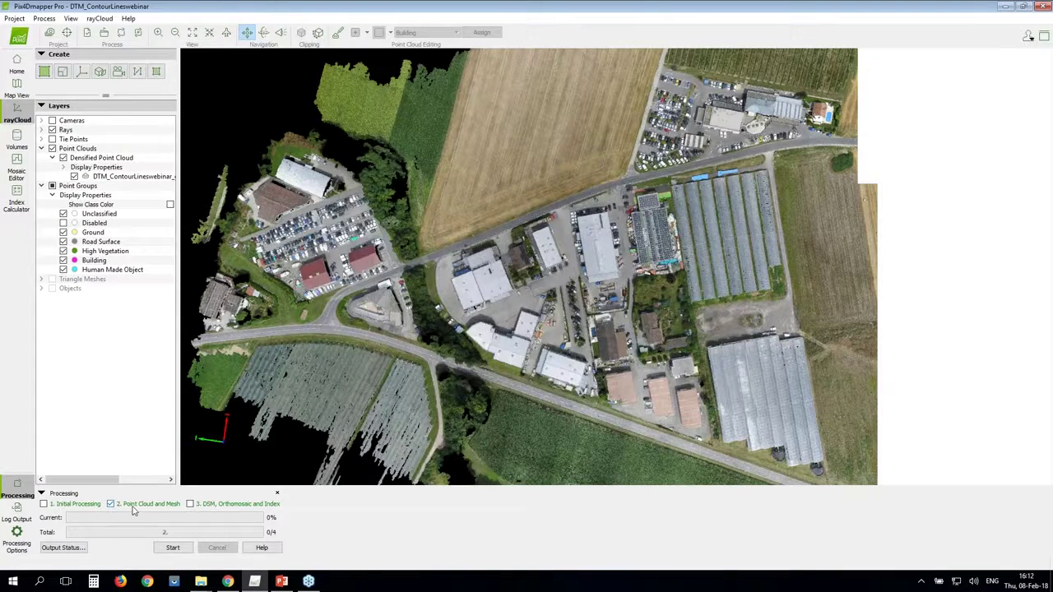
{"action": "left_click", "coordinate": [171, 548]}
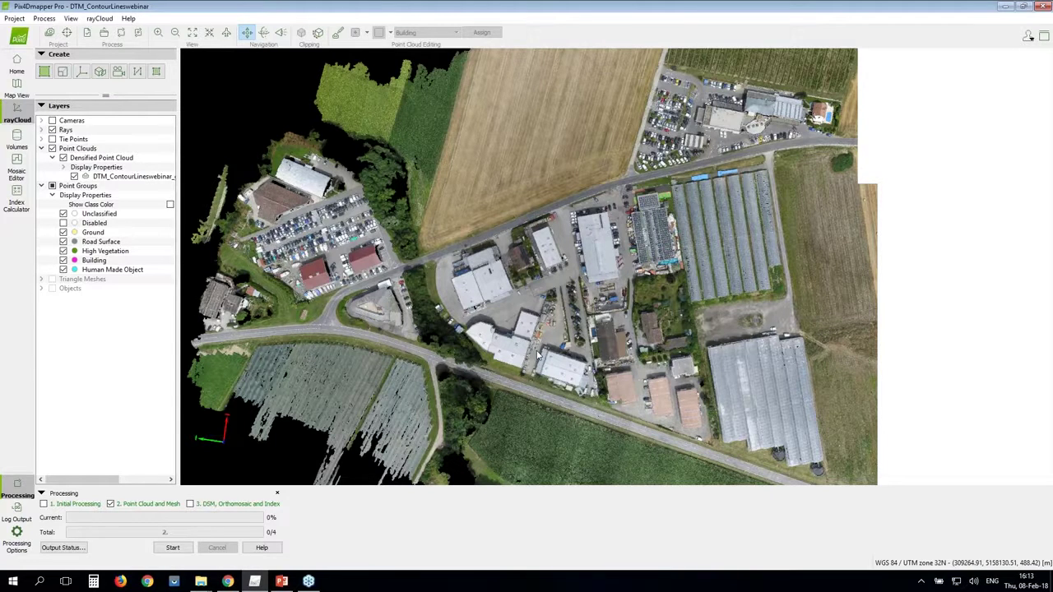
{"action": "left_click_drag", "start_coordinate": [539, 353], "coordinate": [428, 415]}
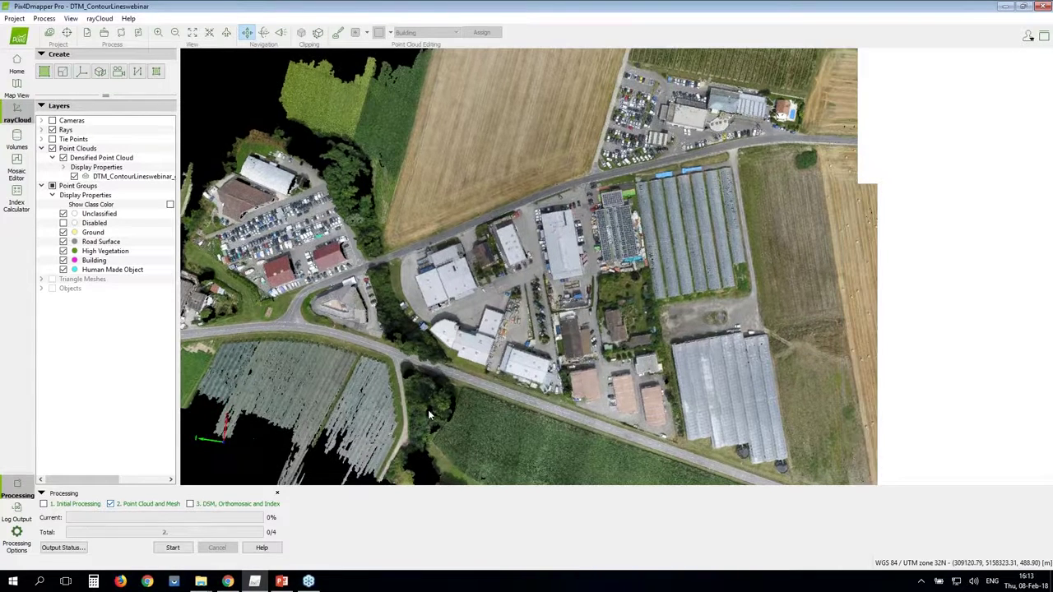
{"action": "left_click", "coordinate": [42, 19]}
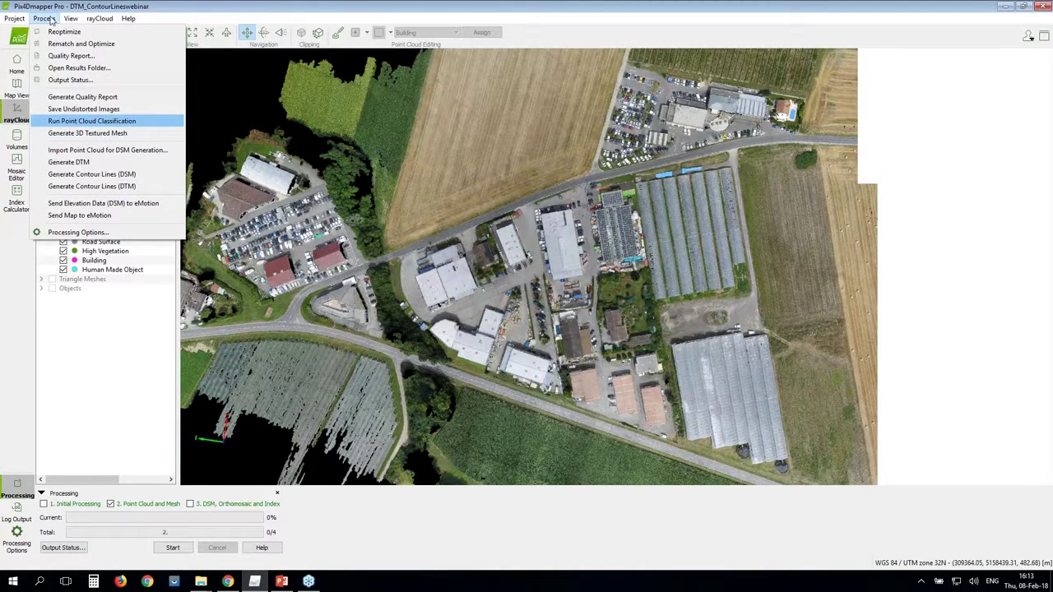
{"action": "left_click", "coordinate": [333, 82]}
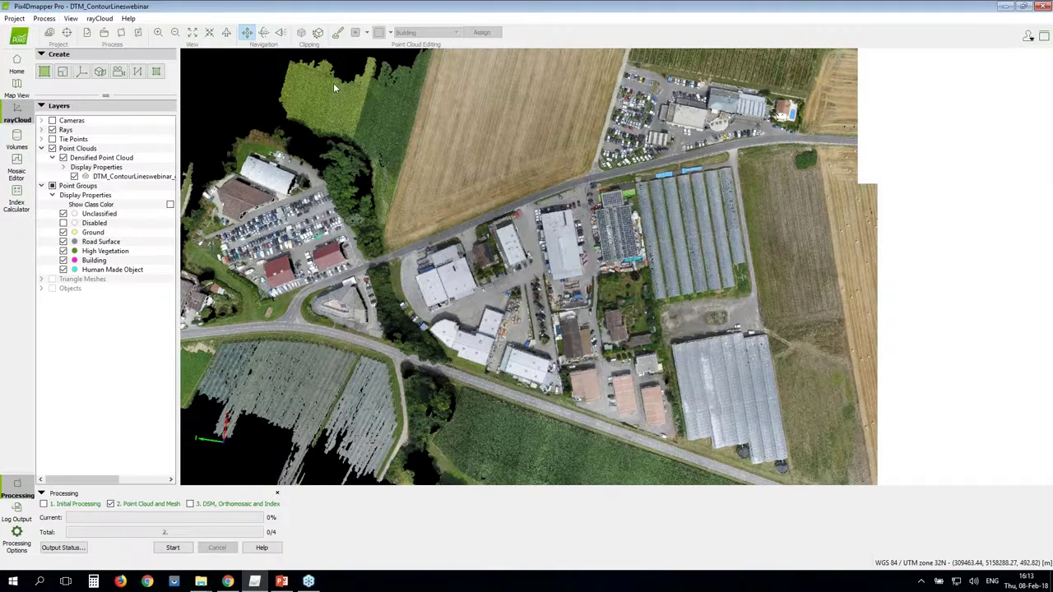
{"action": "left_click", "coordinate": [169, 205]}
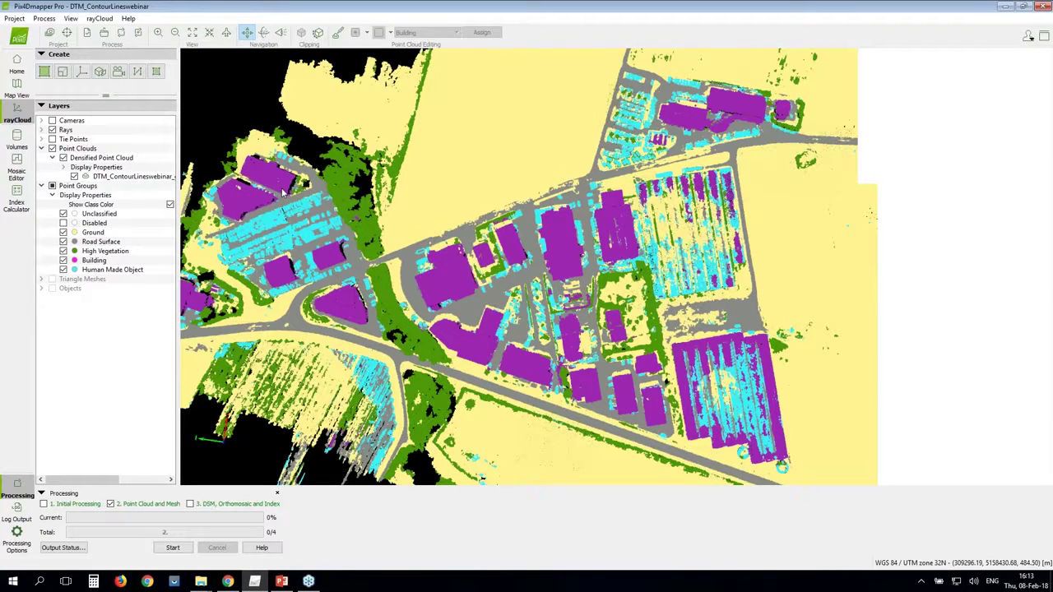
Zoom and tilt the classified cloud, toggling class colours off and on over the parking area.
{"action": "scroll", "coordinate": [282, 192], "scroll_direction": "up", "scroll_amount": 2}
{"action": "scroll", "coordinate": [343, 232], "scroll_direction": "up", "scroll_amount": 2}
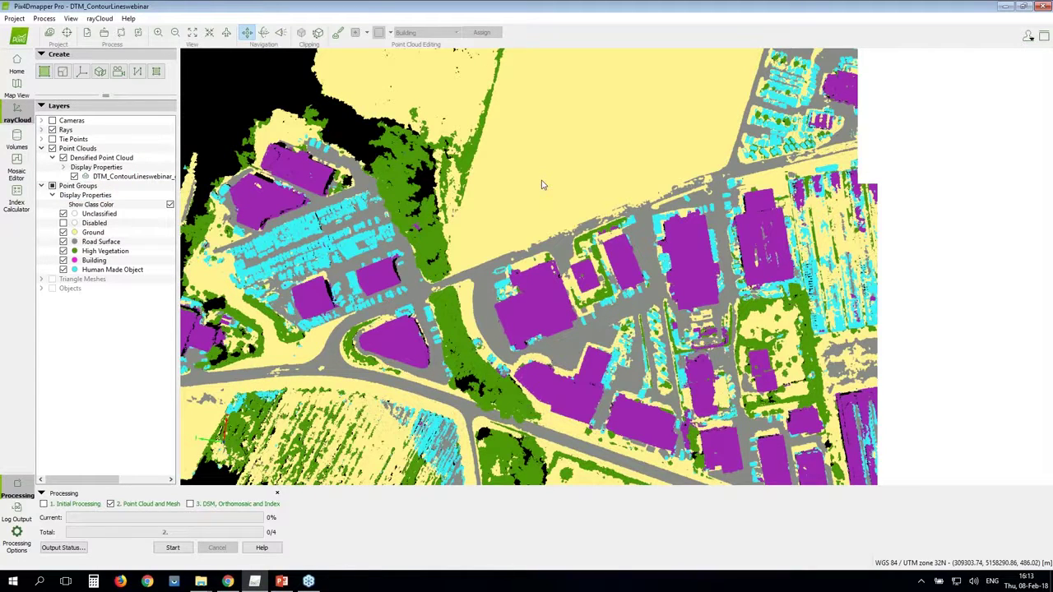
{"action": "left_click_drag", "start_coordinate": [542, 184], "coordinate": [244, 191]}
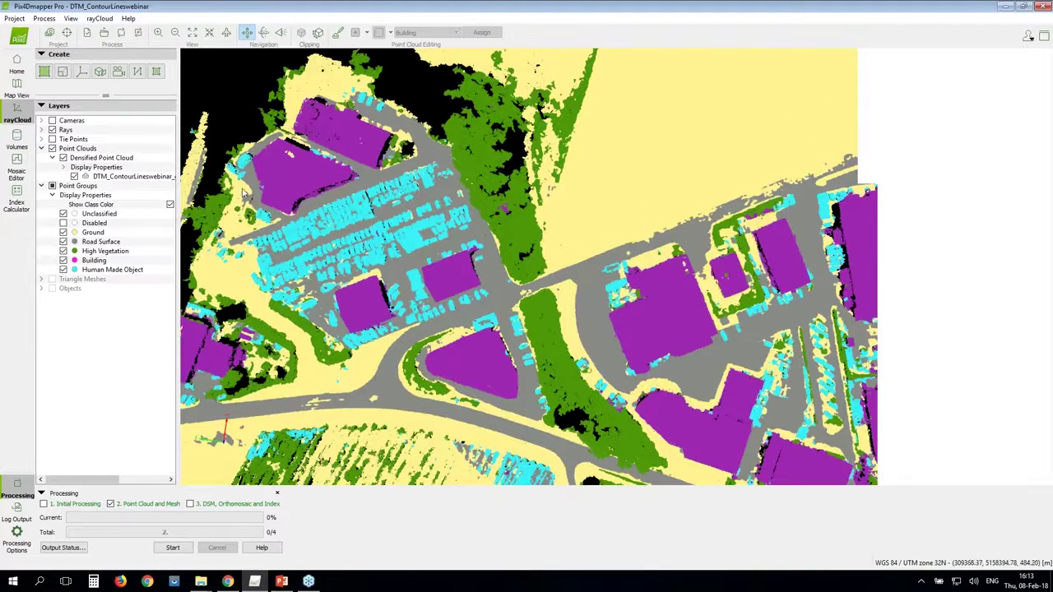
{"action": "left_click", "coordinate": [170, 205]}
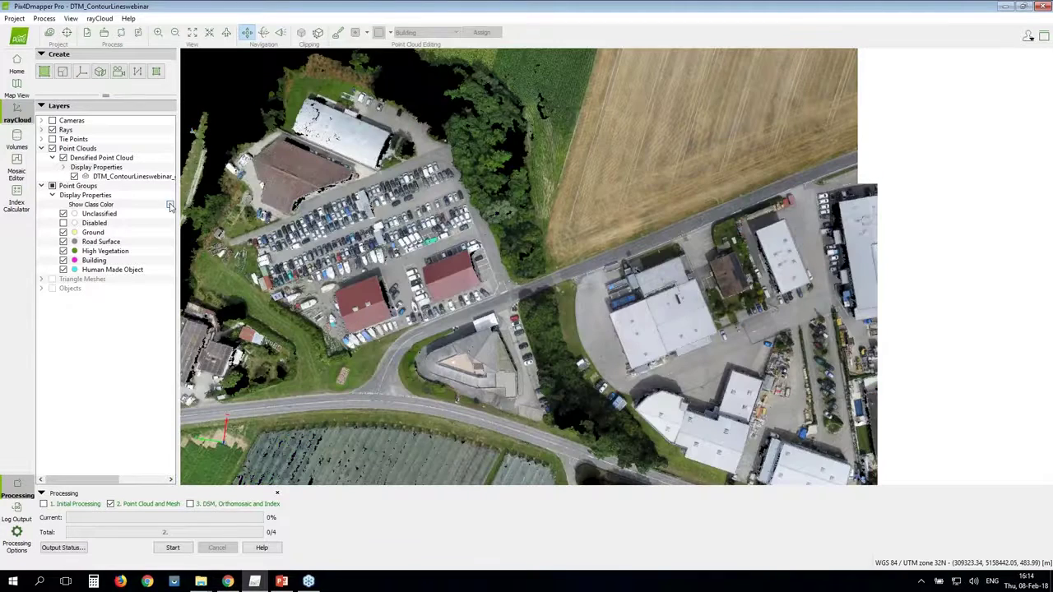
{"action": "left_click", "coordinate": [170, 204]}
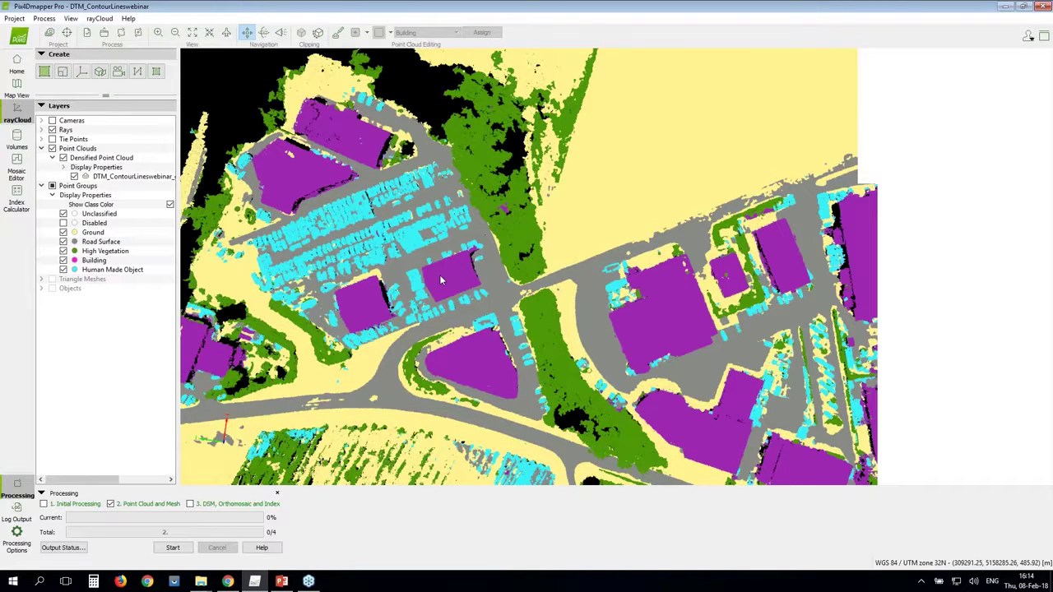
{"action": "right_click_drag", "start_coordinate": [441, 280], "coordinate": [322, 193]}
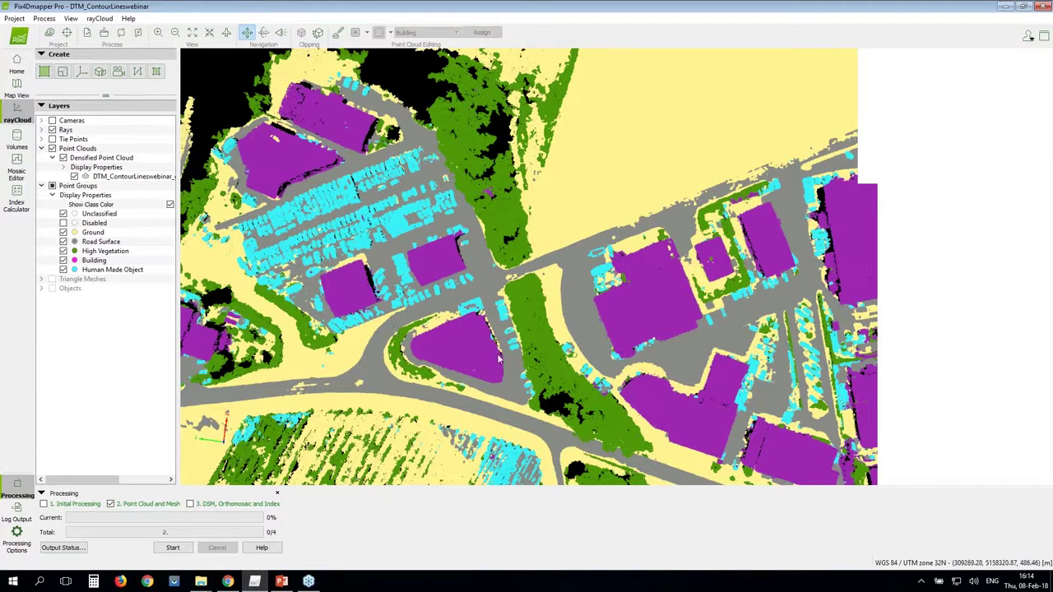
{"action": "left_click_drag", "start_coordinate": [498, 358], "coordinate": [507, 222]}
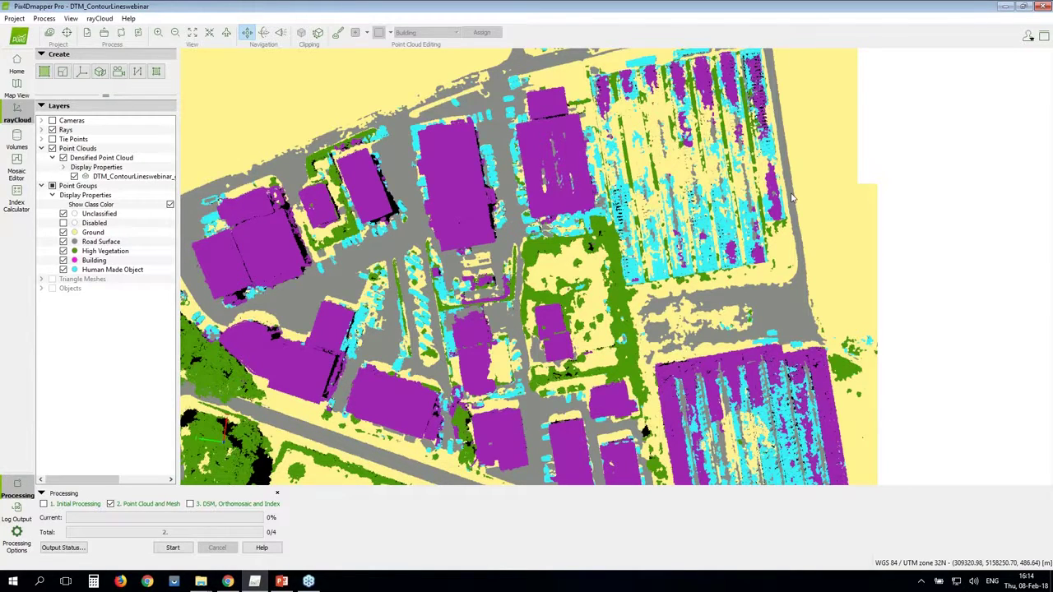
Compare the greenhouses in true colours, then restore the class colours on the point cloud.
{"action": "key", "text": "space"}
{"action": "scroll", "coordinate": [596, 229], "scroll_direction": "up", "scroll_amount": 2}
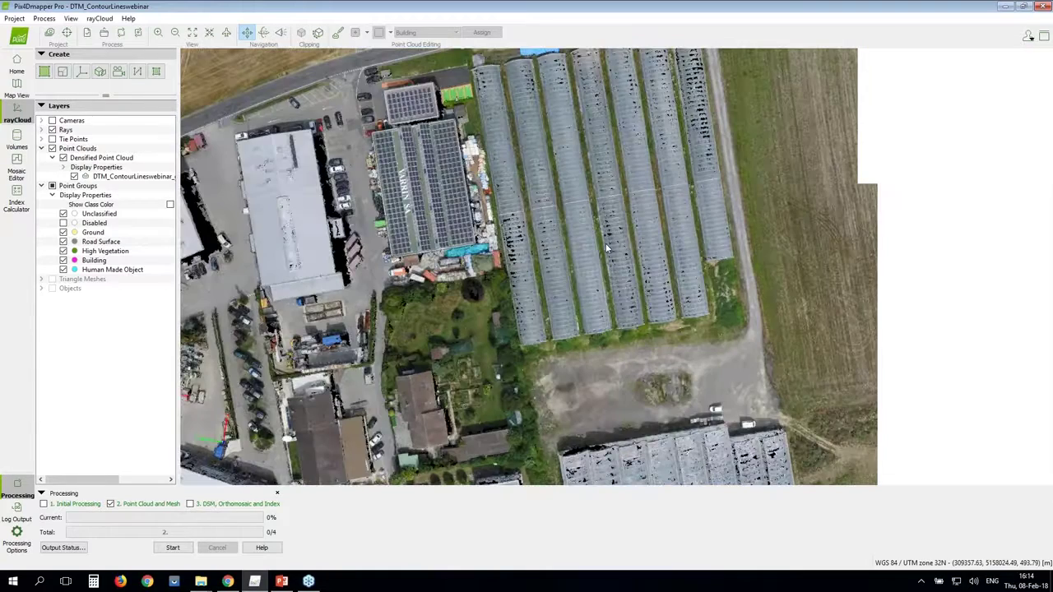
{"action": "left_click_drag", "start_coordinate": [605, 243], "coordinate": [559, 286]}
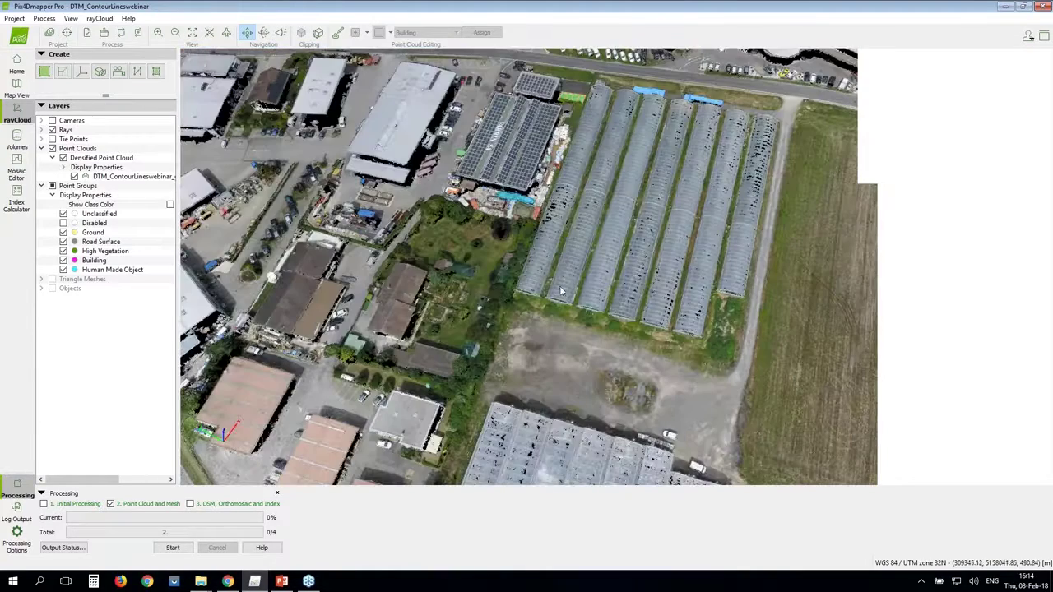
{"action": "left_click", "coordinate": [168, 207]}
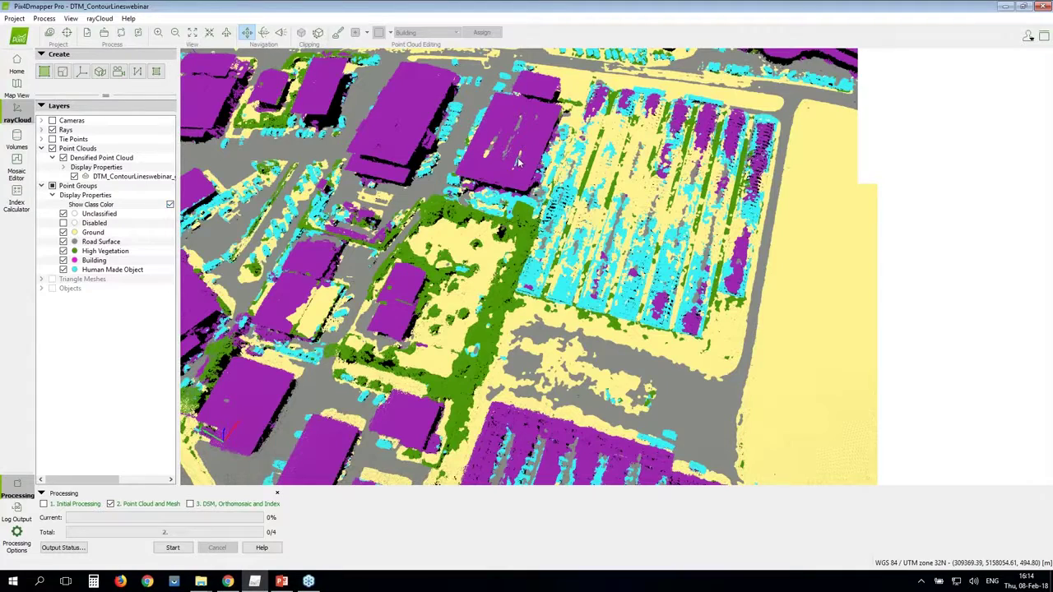
{"action": "scroll", "coordinate": [518, 163], "scroll_direction": "up", "scroll_amount": 2}
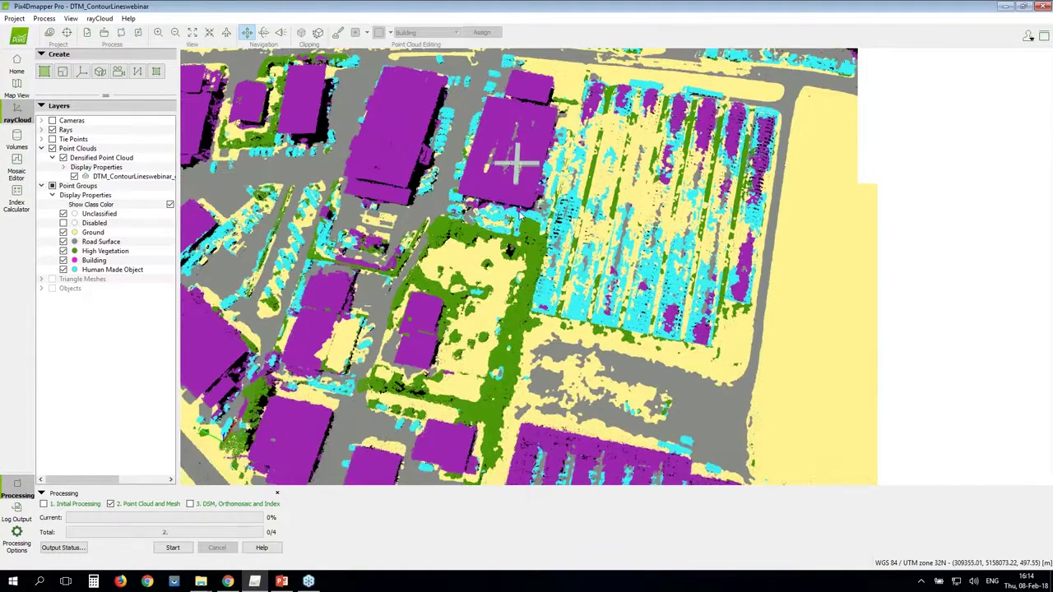
{"action": "scroll", "coordinate": [519, 216], "scroll_direction": "up", "scroll_amount": 3}
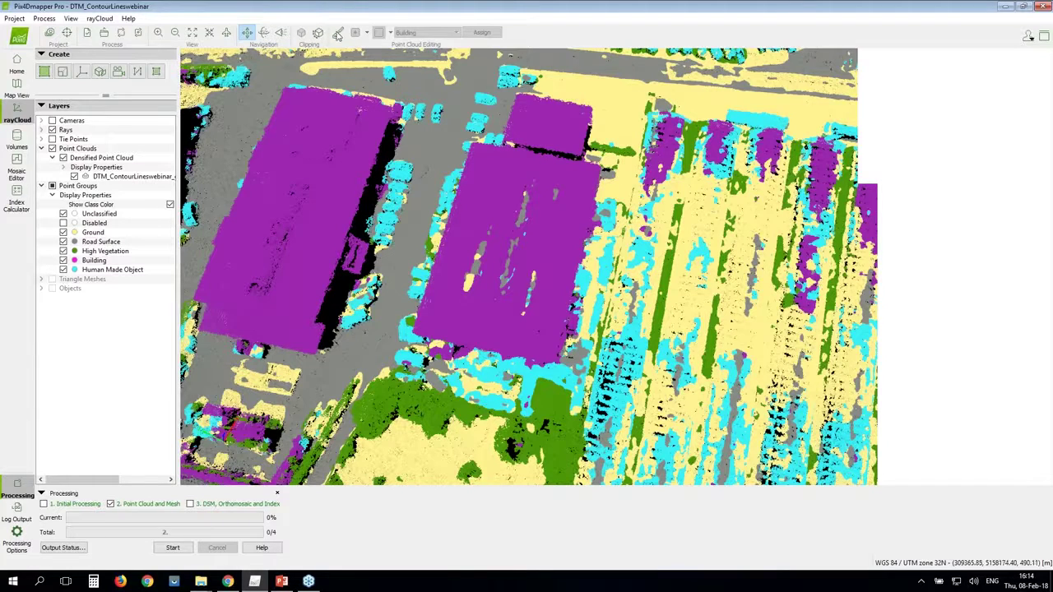
{"action": "left_click", "coordinate": [338, 34]}
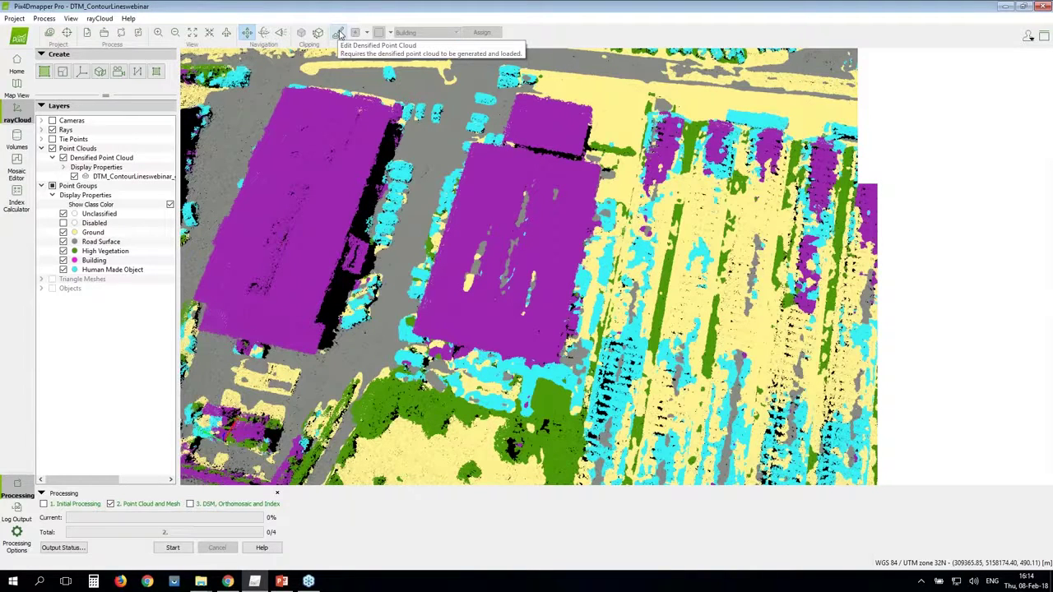
Outline the grey gaps in the right building's roof with a six-corner polygon selection.
{"action": "left_click", "coordinate": [339, 33]}
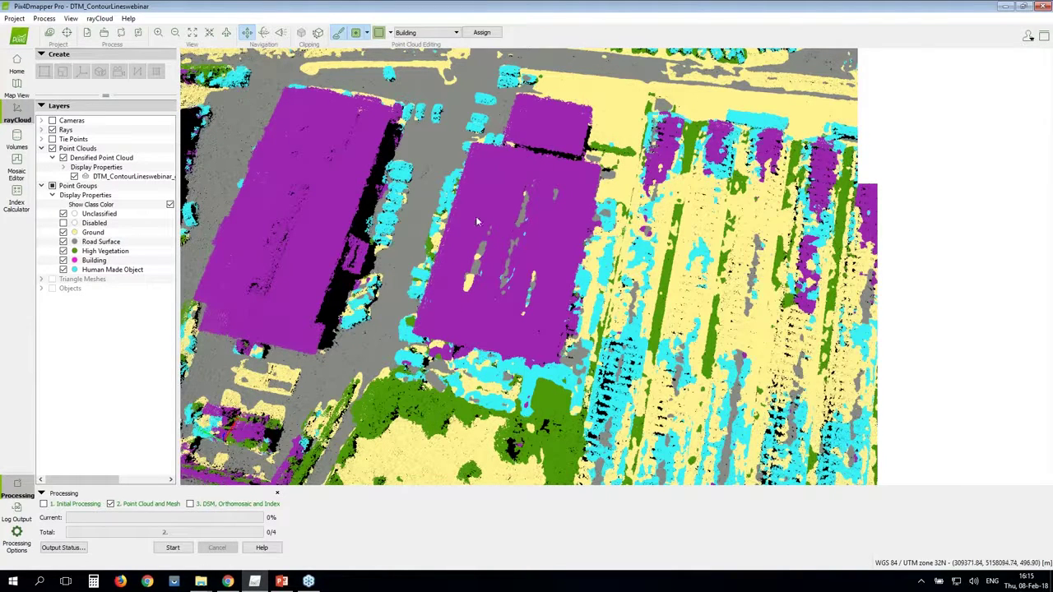
{"action": "left_click", "coordinate": [522, 172]}
{"action": "left_click", "coordinate": [578, 192]}
{"action": "left_click", "coordinate": [538, 315]}
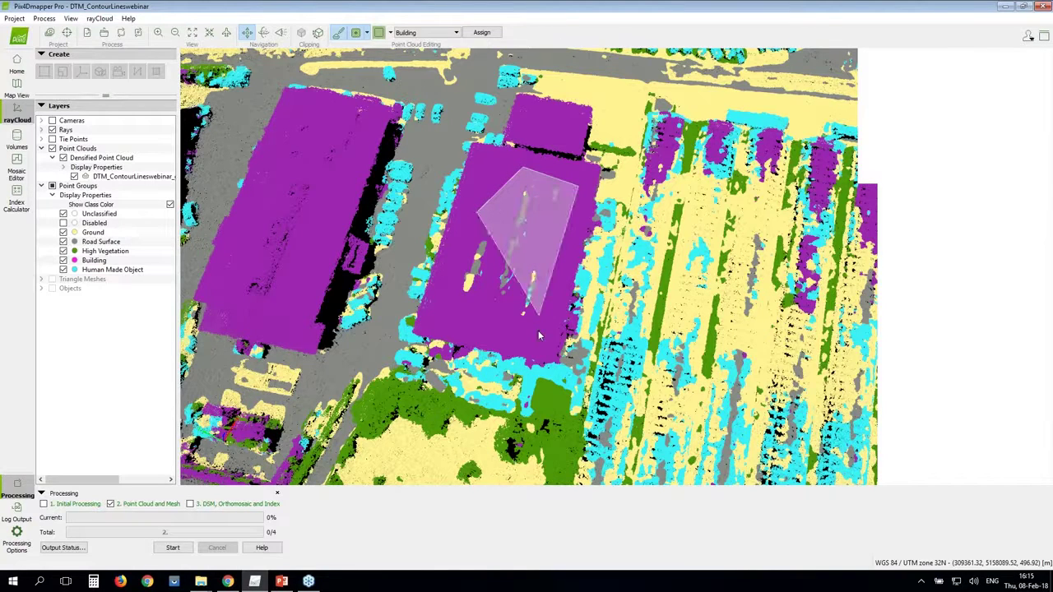
{"action": "left_click", "coordinate": [538, 330]}
{"action": "left_click", "coordinate": [504, 330]}
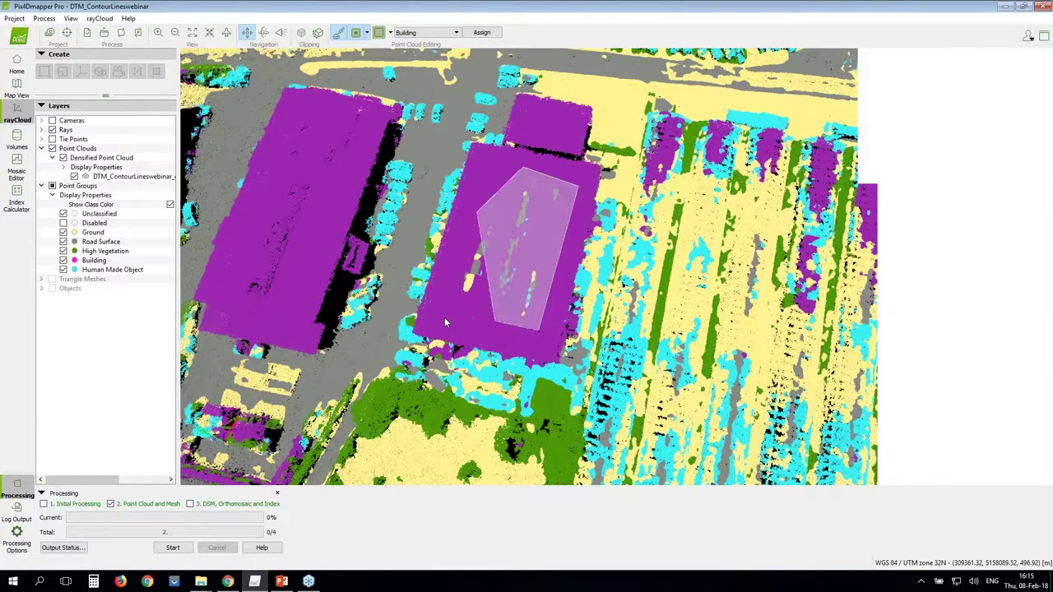
{"action": "left_click", "coordinate": [446, 303]}
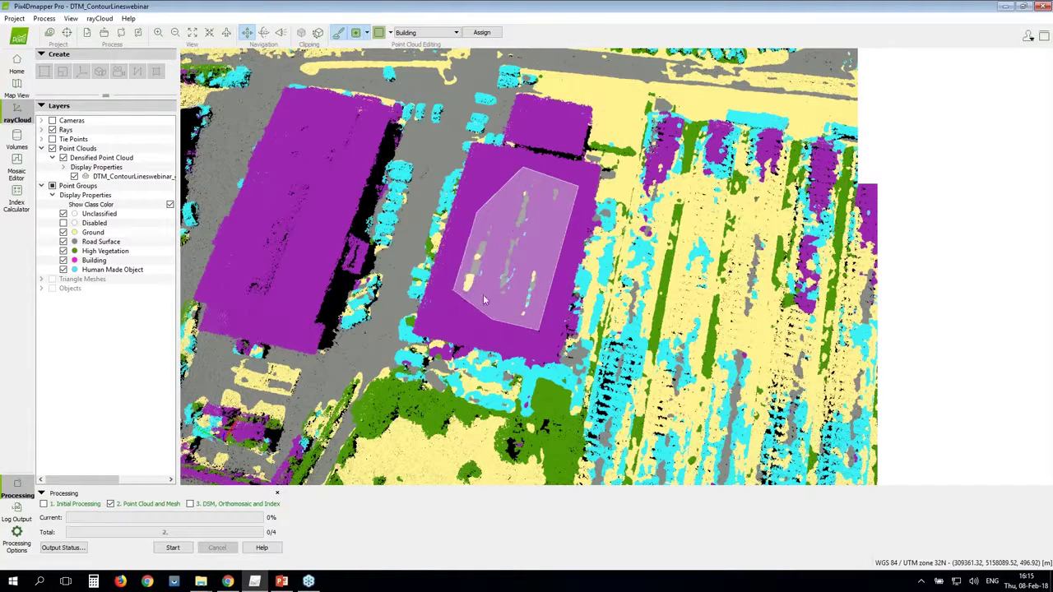
{"action": "right_click", "coordinate": [454, 296]}
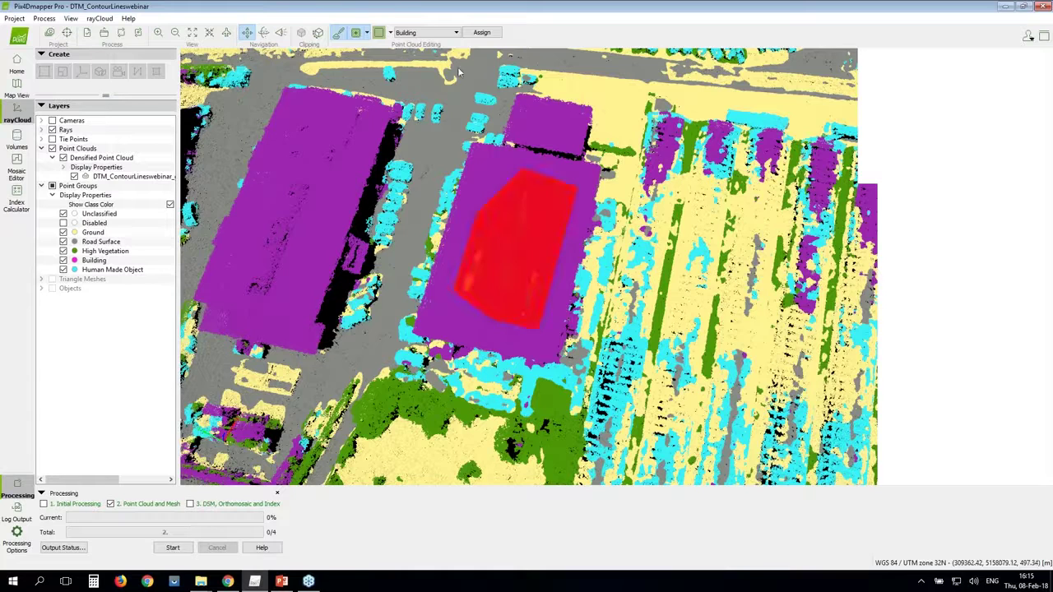
Assign the selected roof points to Building and exit point cloud editing.
{"action": "left_click", "coordinate": [417, 34]}
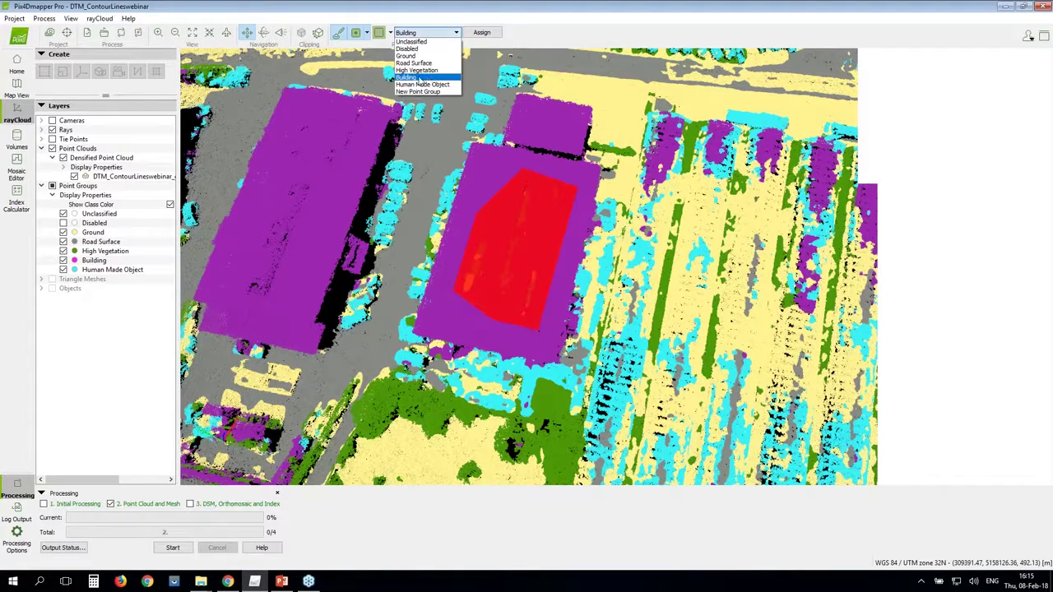
{"action": "left_click", "coordinate": [482, 33]}
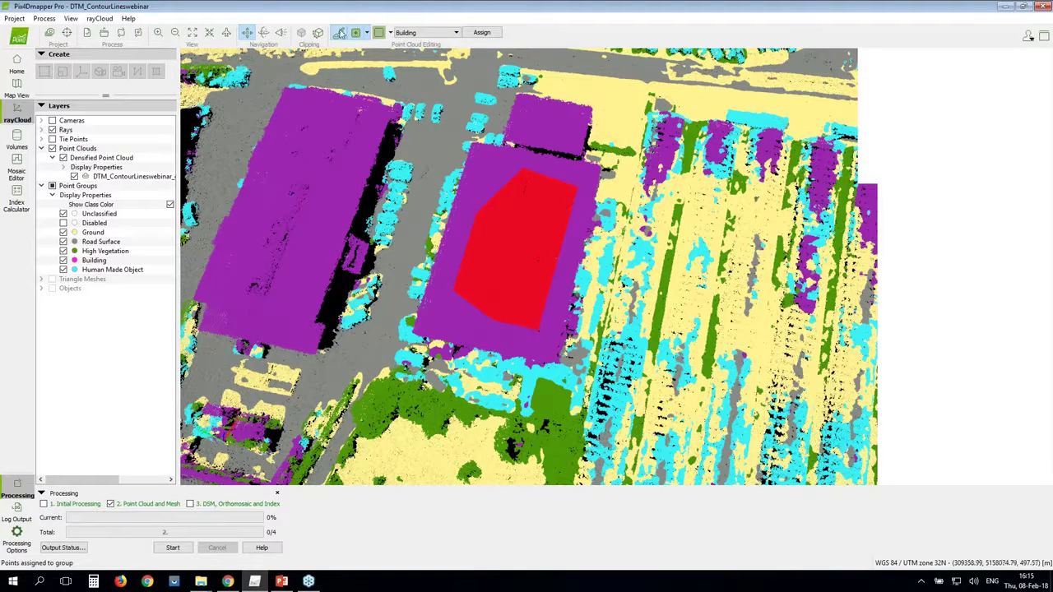
{"action": "left_click", "coordinate": [339, 34]}
{"action": "key", "text": "Escape"}
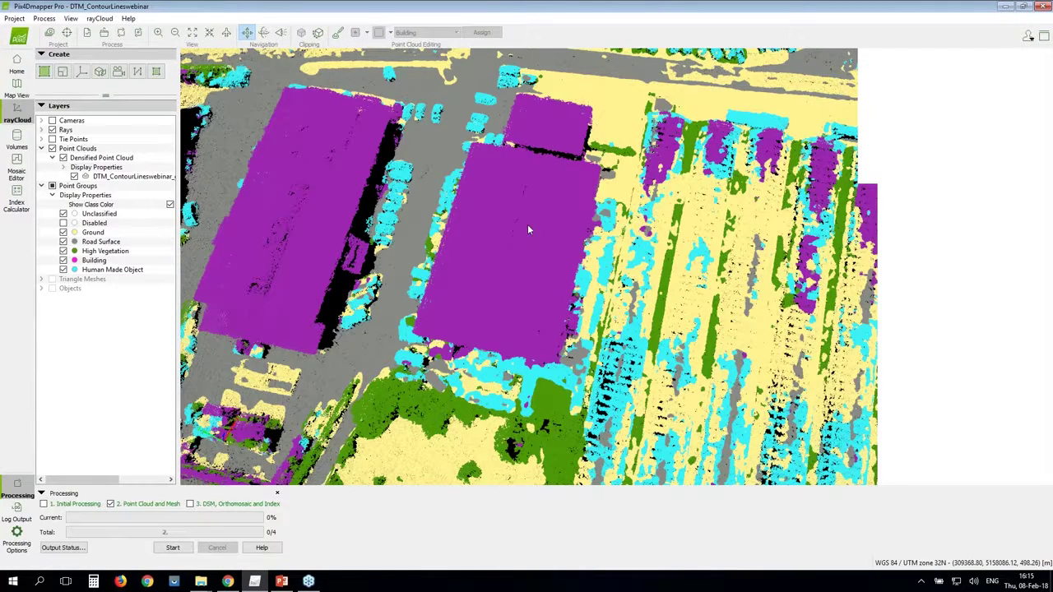
Rotate to the greenhouse and outline its upper roof strip with a polygon selection.
{"action": "scroll", "coordinate": [527, 223], "scroll_direction": "down", "scroll_amount": 3}
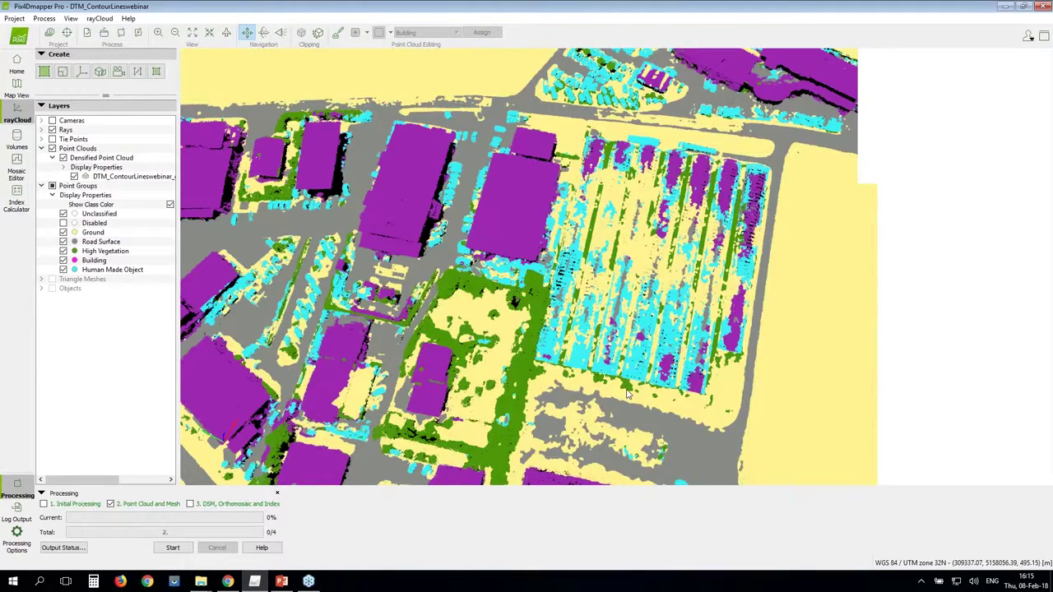
{"action": "right_click_drag", "start_coordinate": [627, 395], "coordinate": [589, 283]}
{"action": "left_click_drag", "start_coordinate": [589, 284], "coordinate": [475, 275]}
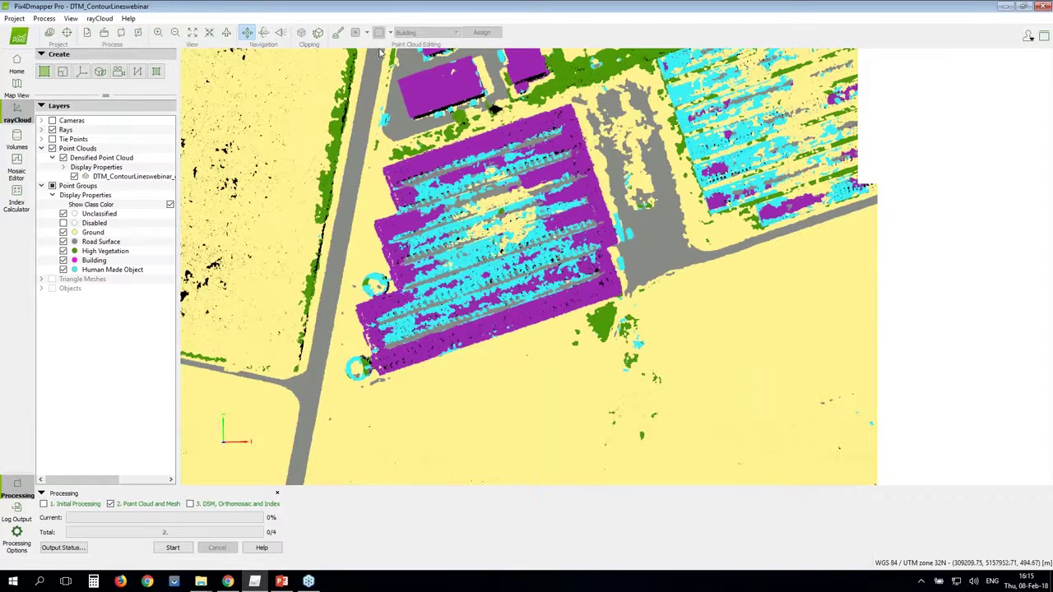
{"action": "left_click", "coordinate": [337, 36]}
{"action": "left_click", "coordinate": [560, 128]}
{"action": "left_click", "coordinate": [593, 183]}
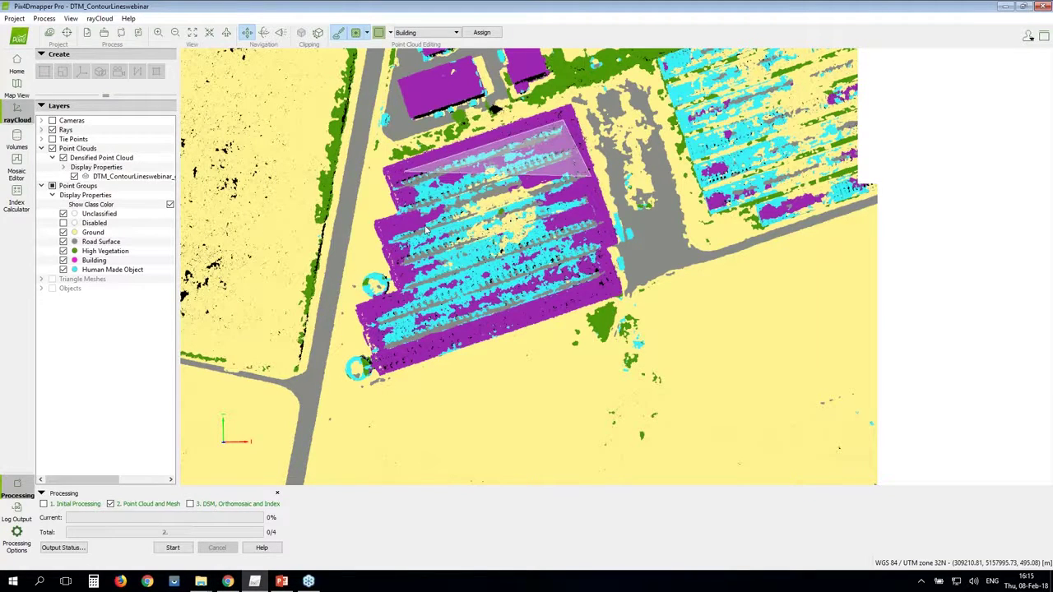
{"action": "left_click", "coordinate": [411, 214]}
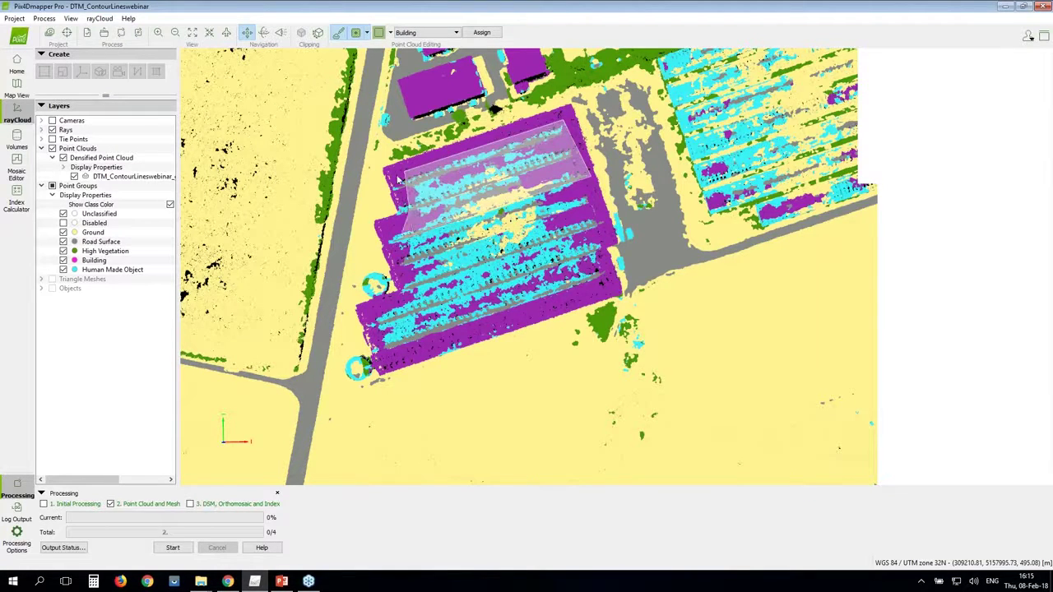
{"action": "left_click", "coordinate": [396, 178]}
{"action": "right_click", "coordinate": [452, 132]}
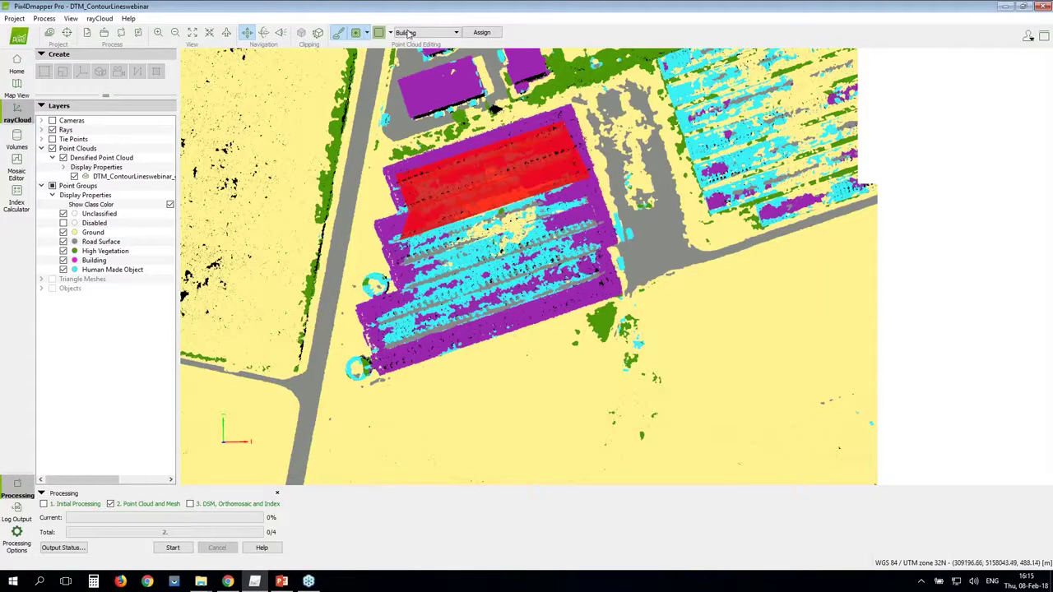
Assign the selected greenhouse points to Building, exit editing, and save the project.
{"action": "left_click", "coordinate": [408, 34]}
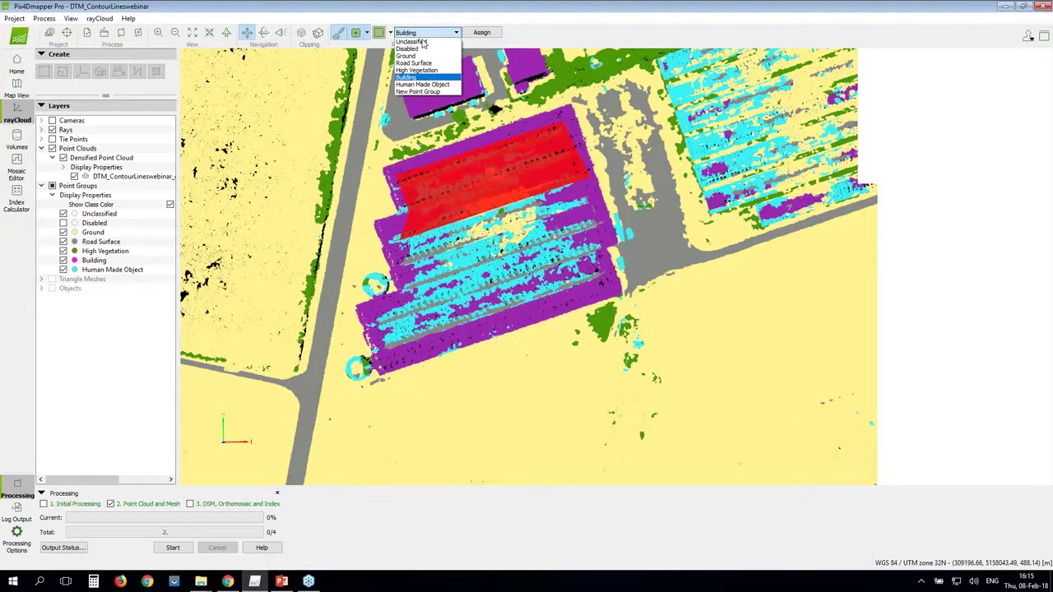
{"action": "left_click", "coordinate": [415, 77]}
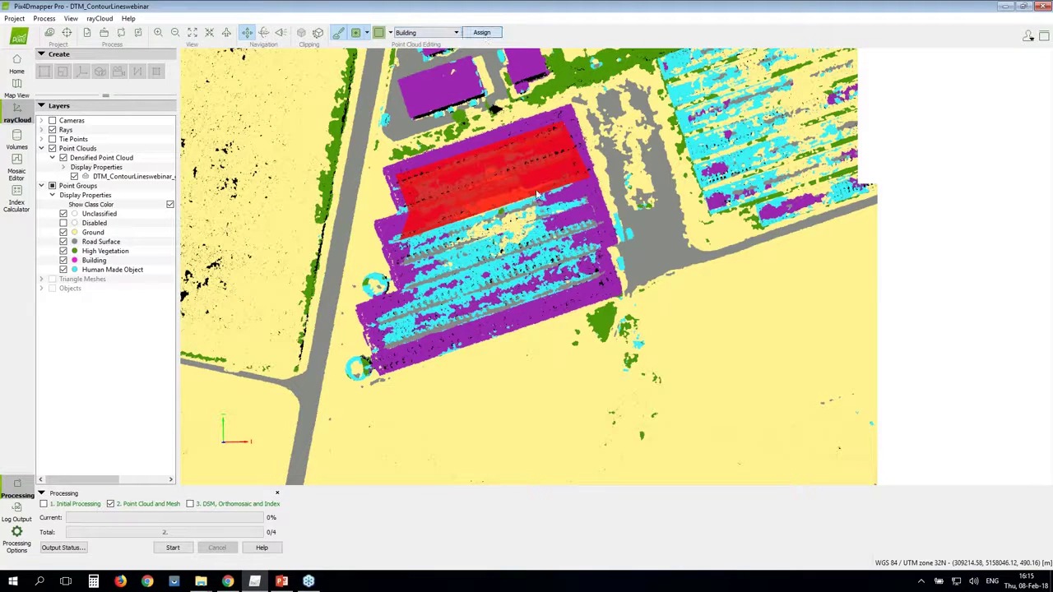
{"action": "left_click", "coordinate": [482, 32]}
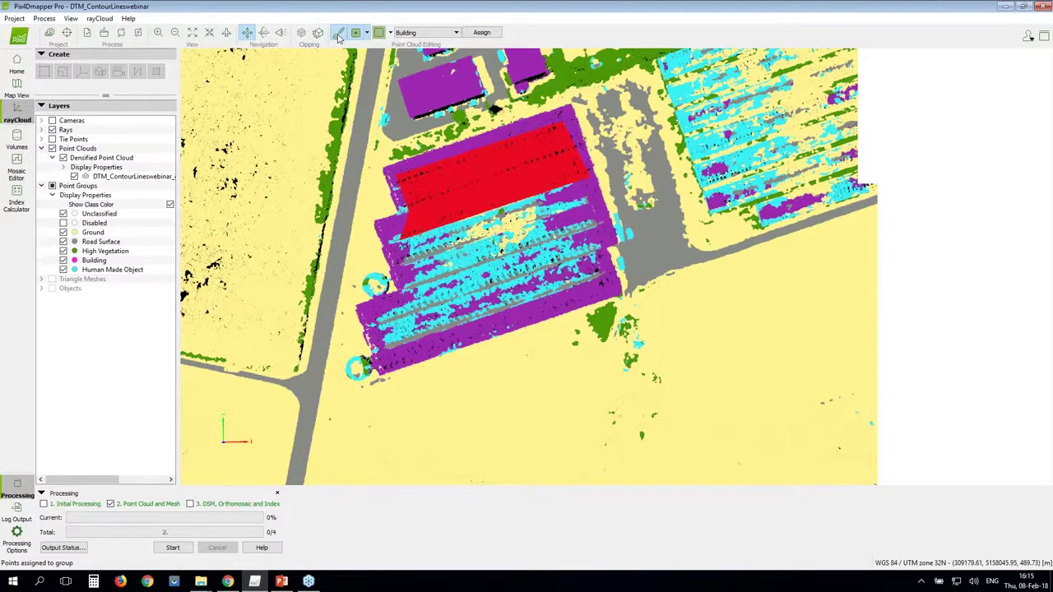
{"action": "left_click", "coordinate": [338, 37]}
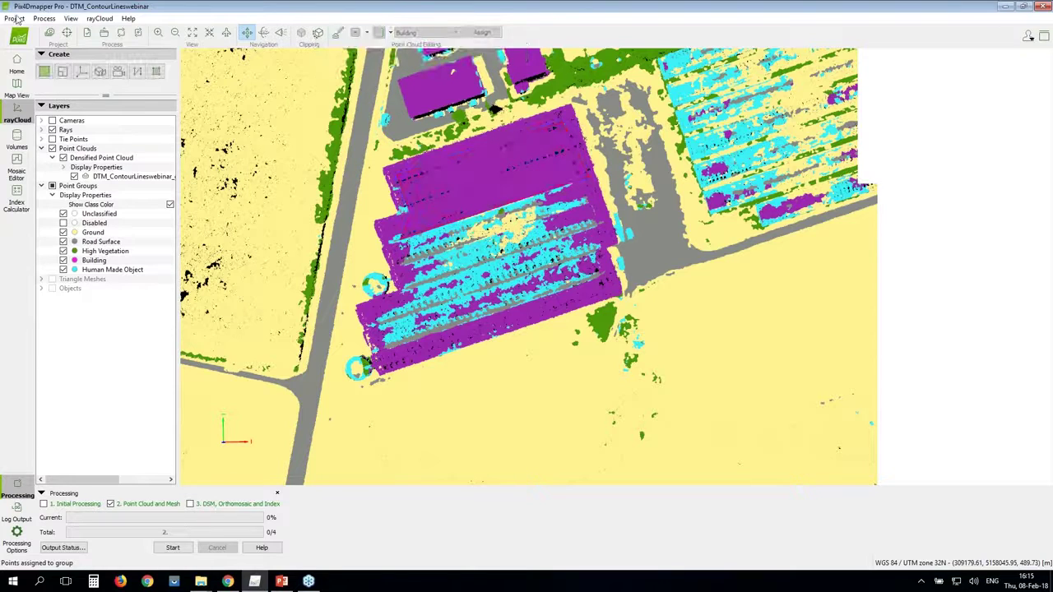
{"action": "left_click", "coordinate": [15, 18]}
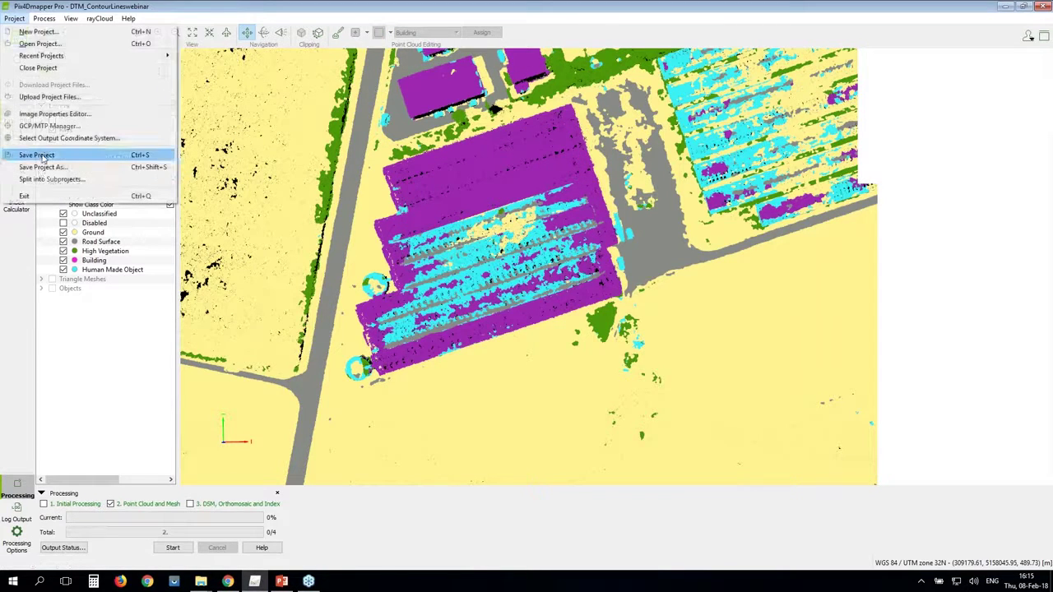
{"action": "left_click", "coordinate": [37, 154]}
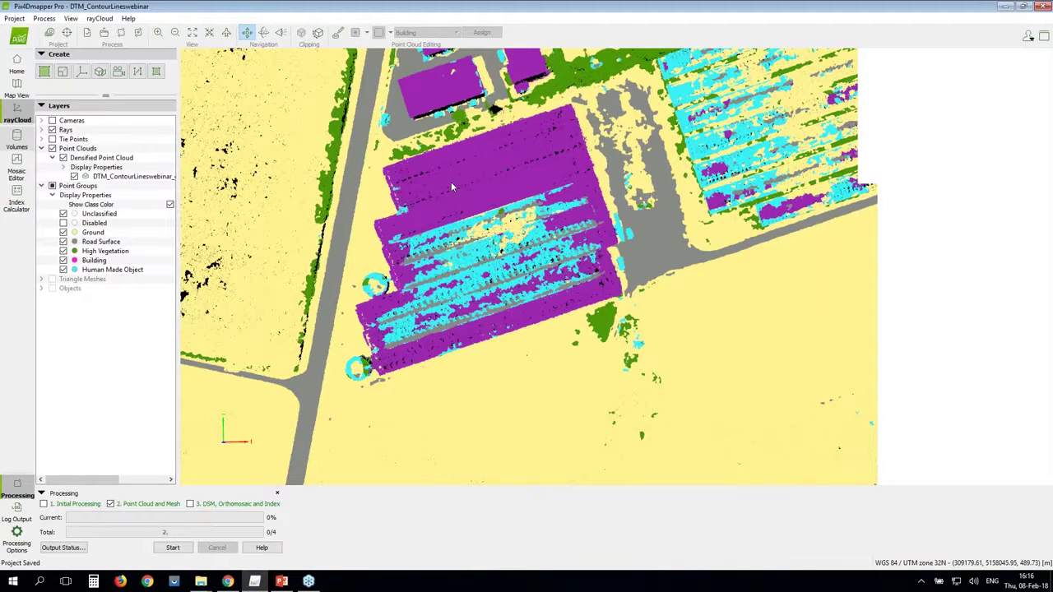
Show the whole site in true colours and open the Processing Options dialog.
{"action": "scroll", "coordinate": [450, 182], "scroll_direction": "down", "scroll_amount": 1}
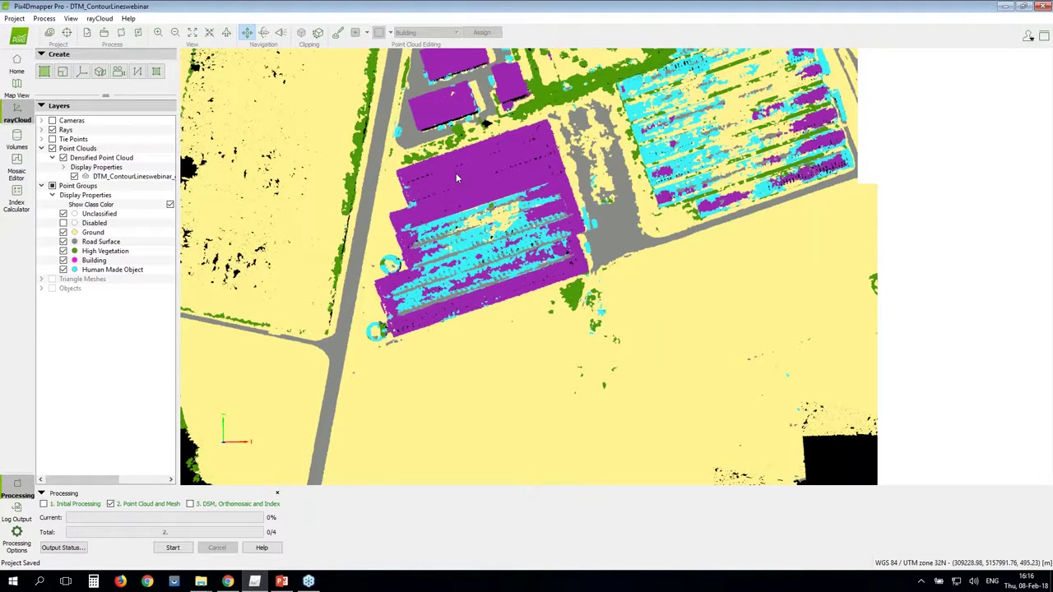
{"action": "scroll", "coordinate": [458, 177], "scroll_direction": "down", "scroll_amount": 1}
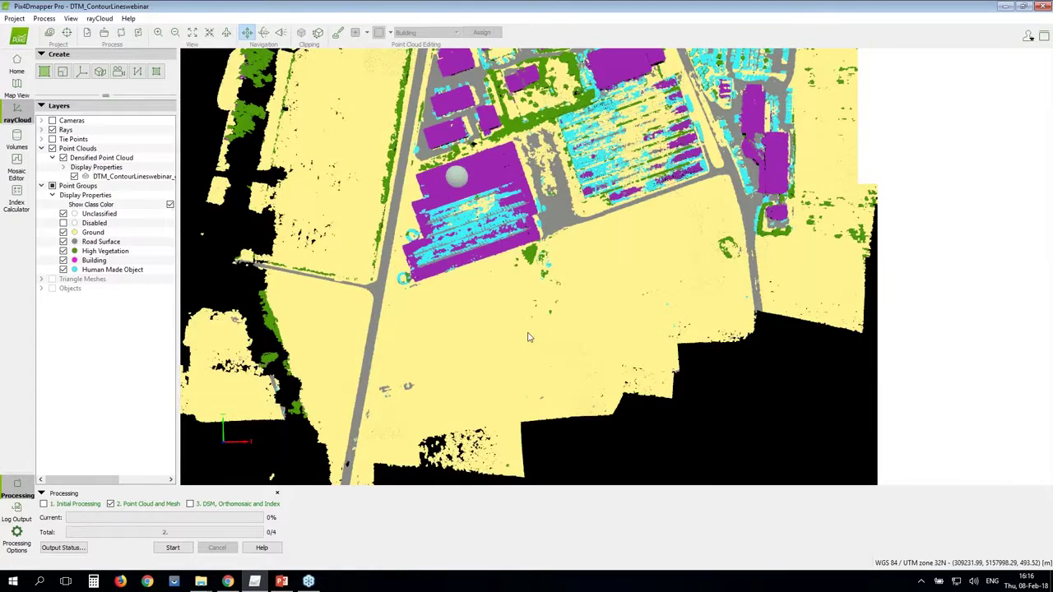
{"action": "left_click_drag", "start_coordinate": [529, 337], "coordinate": [237, 298]}
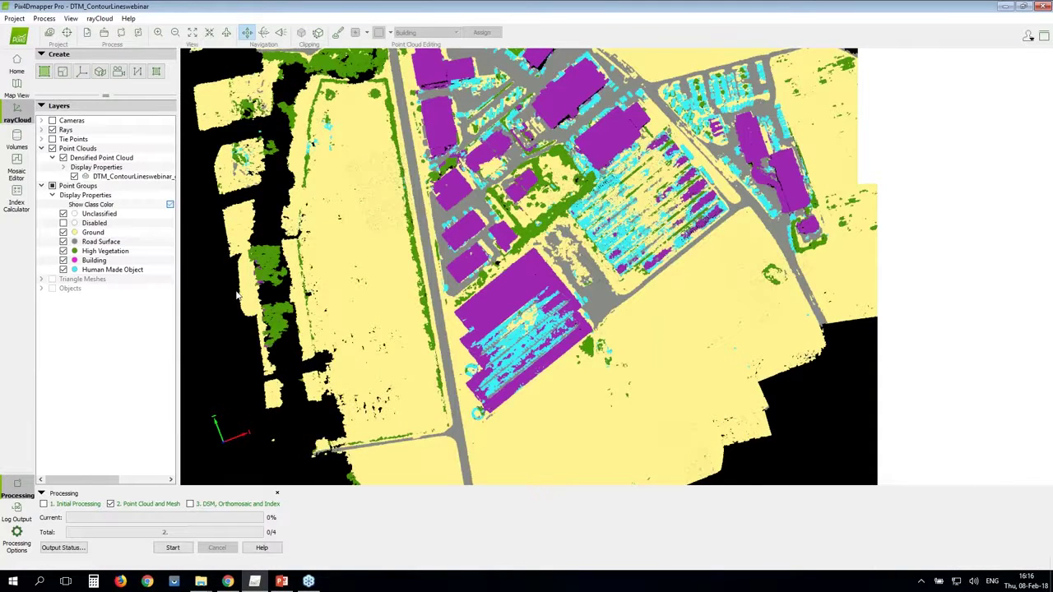
{"action": "left_click", "coordinate": [169, 204]}
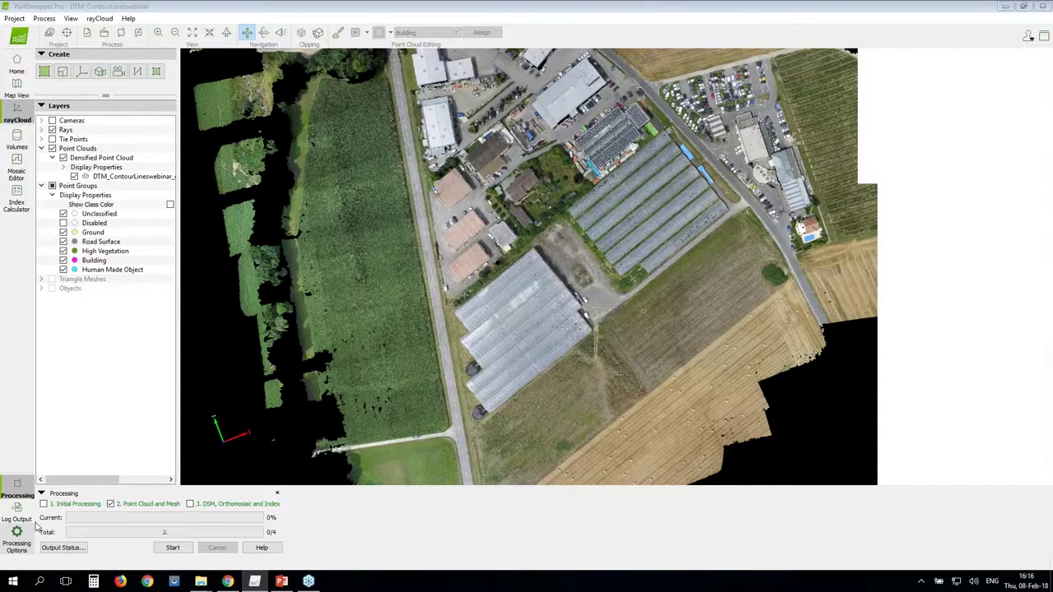
{"action": "left_click", "coordinate": [30, 533]}
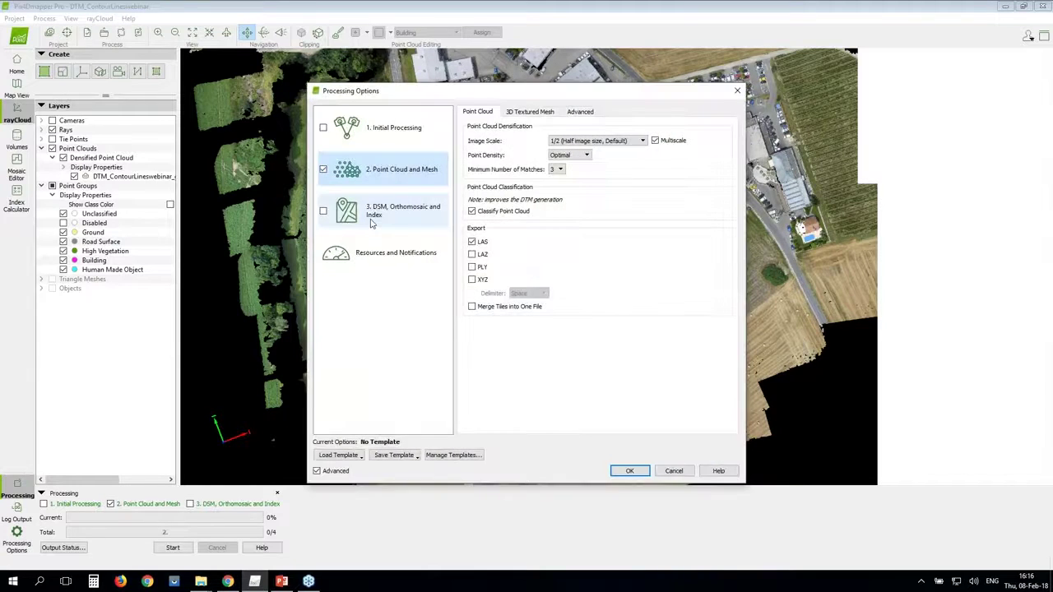
Confirm the DTM GeoTIFF and PDF/DXF contour outputs in Processing Options and apply them.
{"action": "left_click", "coordinate": [371, 222]}
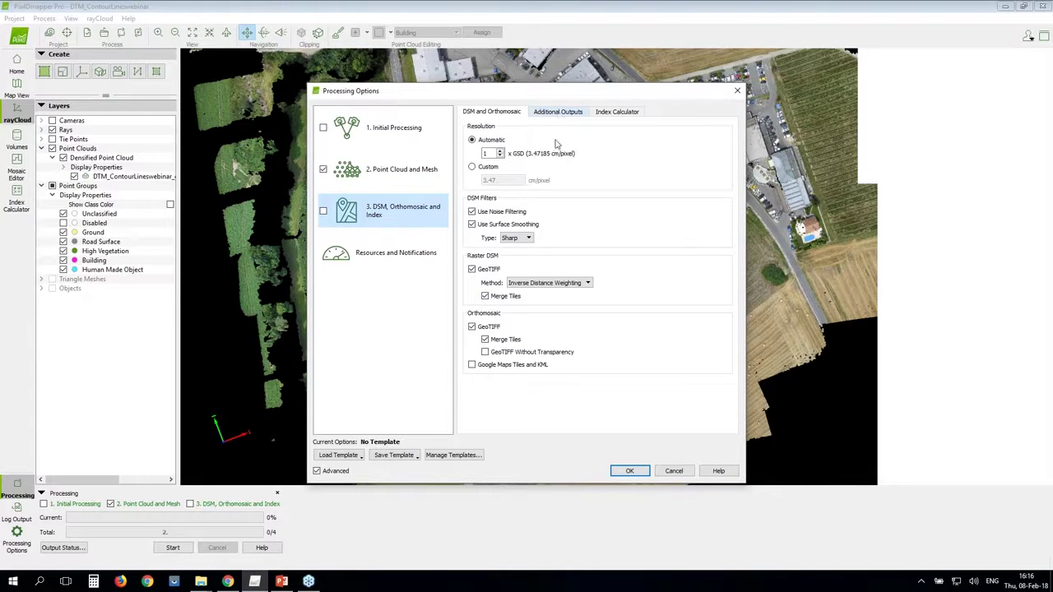
{"action": "left_click", "coordinate": [558, 111]}
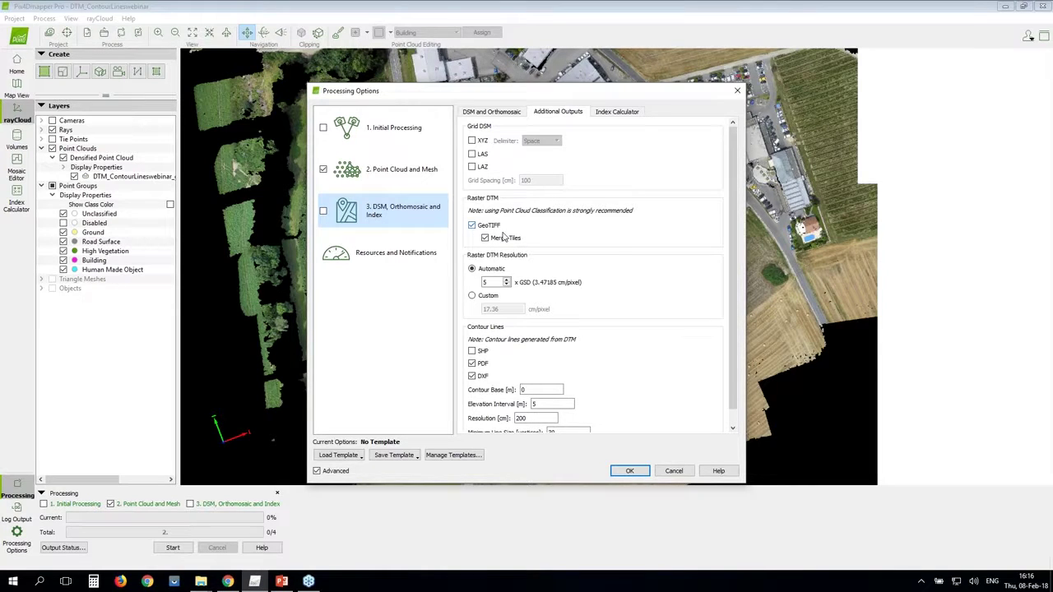
{"action": "left_click", "coordinate": [629, 471]}
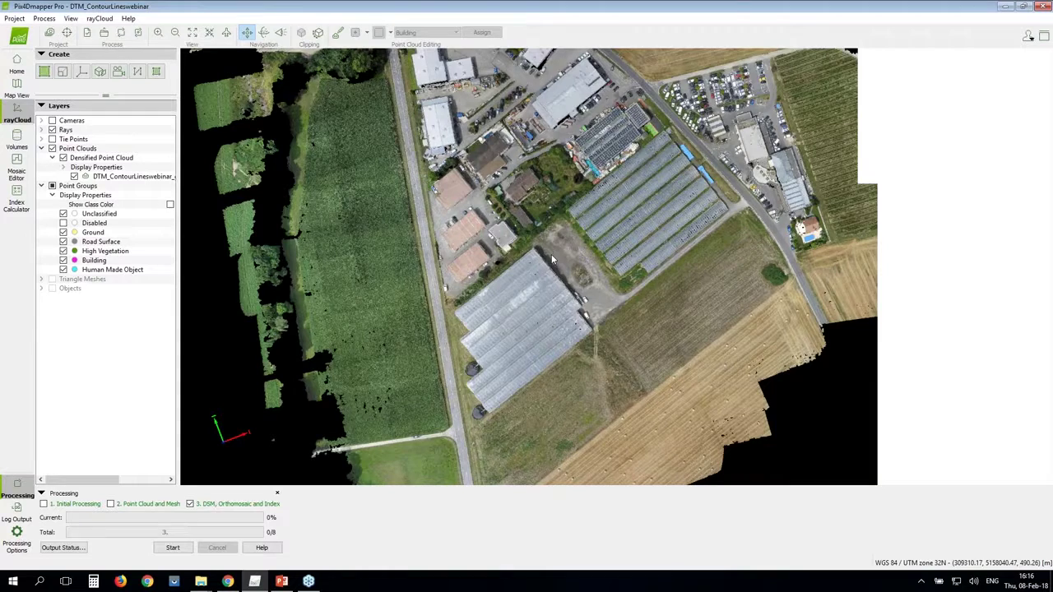
Switch to the Mosaic Editor and display the orthomosaic layer.
{"action": "scroll", "coordinate": [551, 254], "scroll_direction": "down", "scroll_amount": 1}
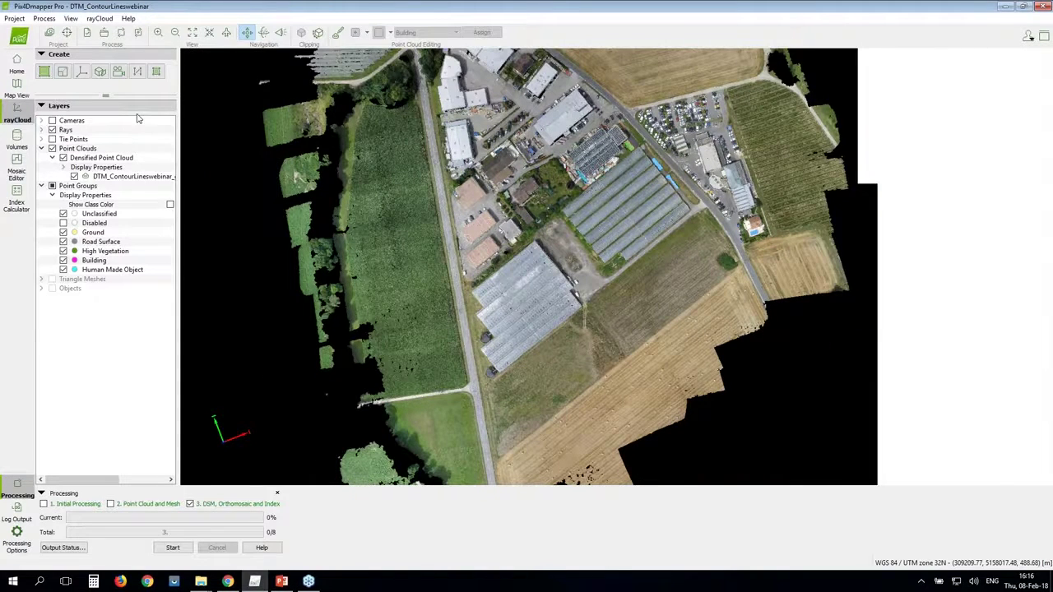
{"action": "left_click", "coordinate": [16, 171]}
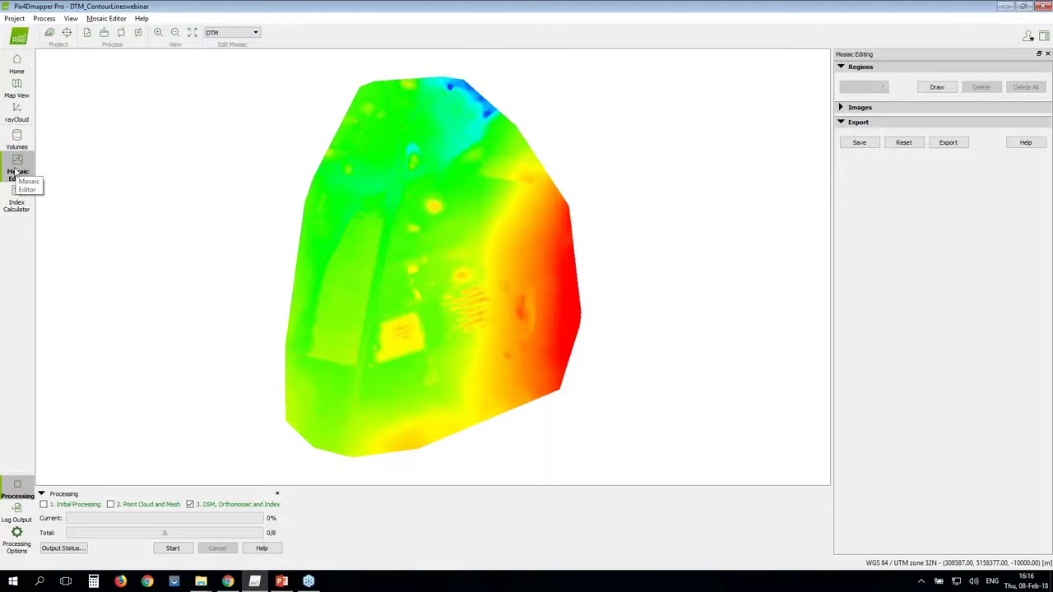
{"action": "left_click", "coordinate": [244, 35]}
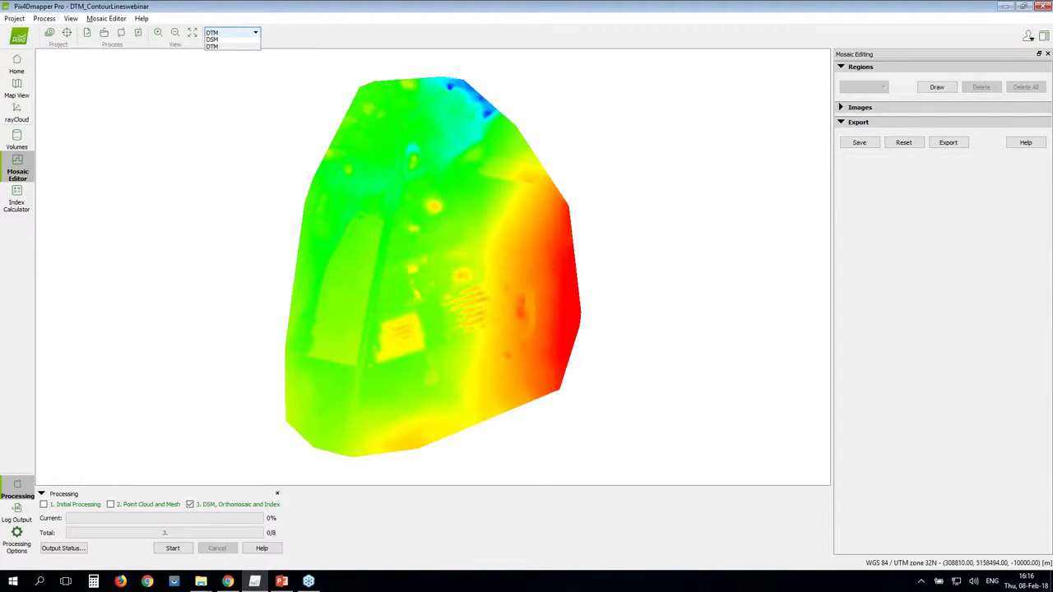
{"action": "left_click", "coordinate": [239, 46]}
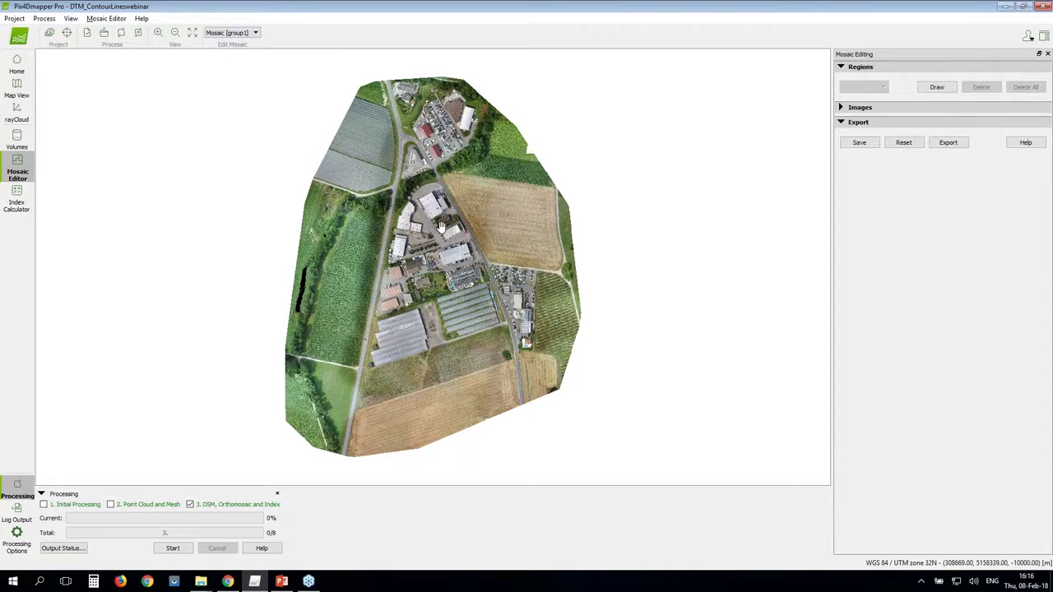
View the DSM elevation map, then switch back to the DTM elevation surface.
{"action": "scroll", "coordinate": [441, 227], "scroll_direction": "up", "scroll_amount": 1}
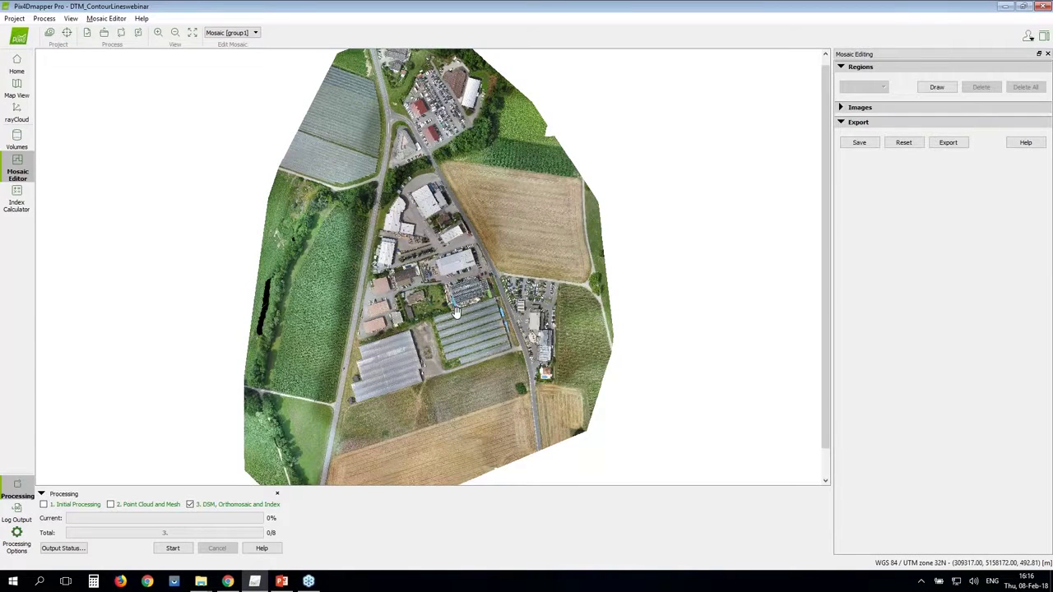
{"action": "scroll", "coordinate": [457, 311], "scroll_direction": "up", "scroll_amount": 1}
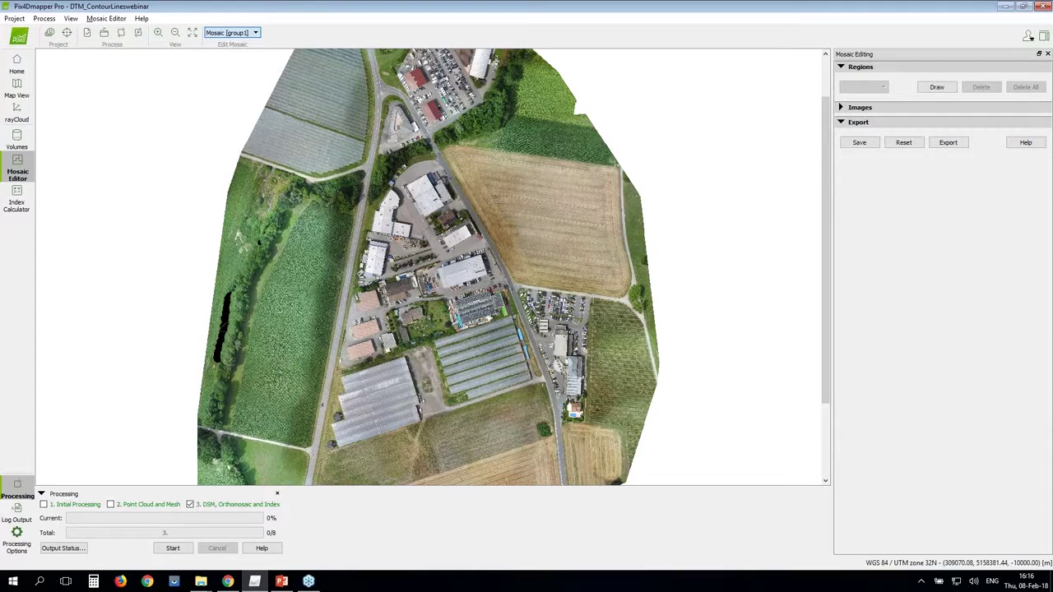
{"action": "key", "text": "Down"}
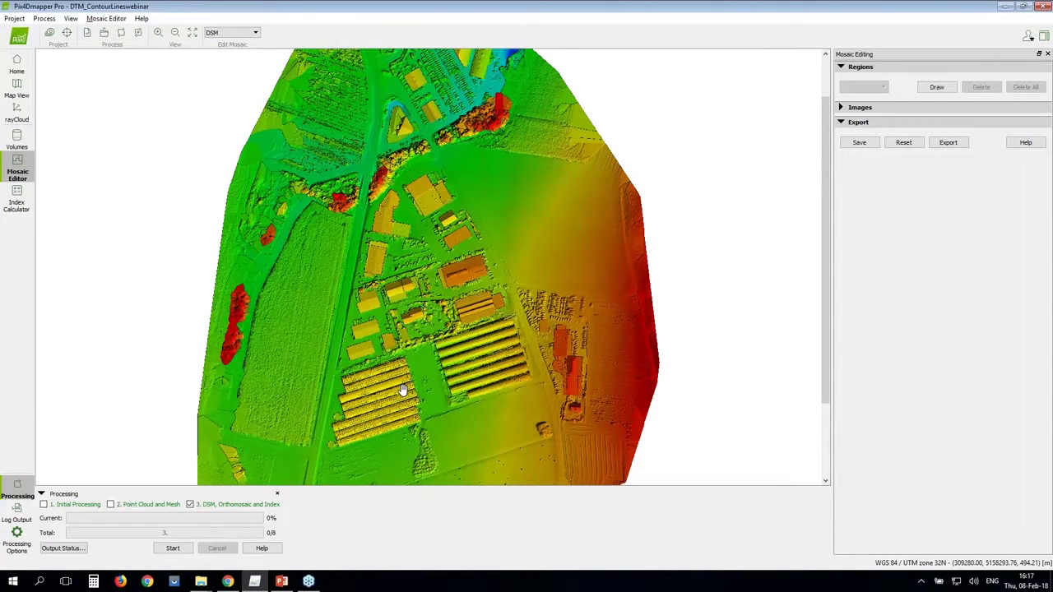
{"action": "scroll", "coordinate": [403, 391], "scroll_direction": "down", "scroll_amount": 3}
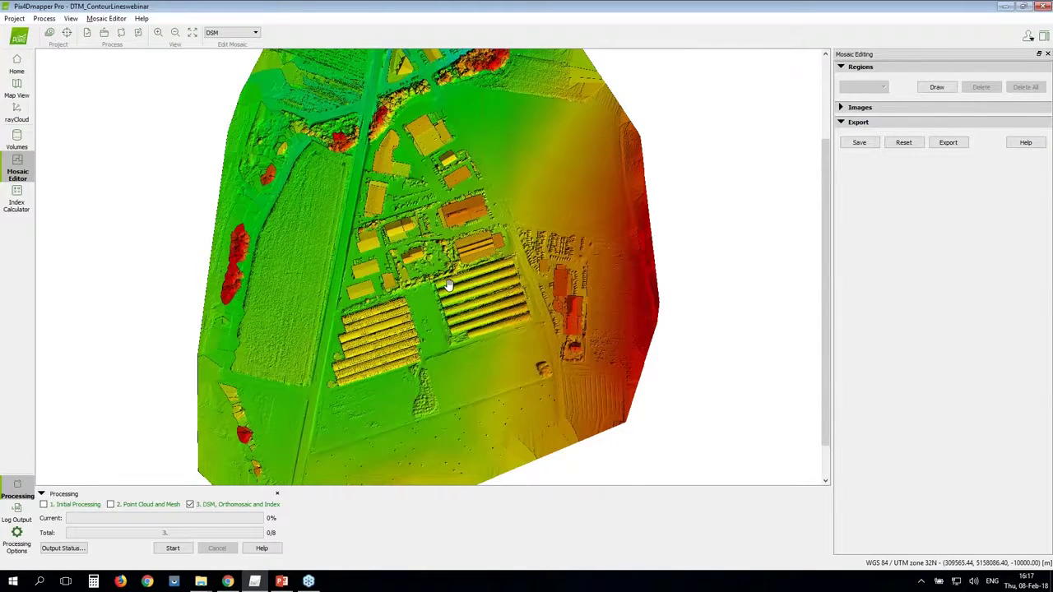
{"action": "scroll", "coordinate": [448, 285], "scroll_direction": "up", "scroll_amount": 3}
{"action": "left_click", "coordinate": [232, 32]}
{"action": "left_click", "coordinate": [222, 44]}
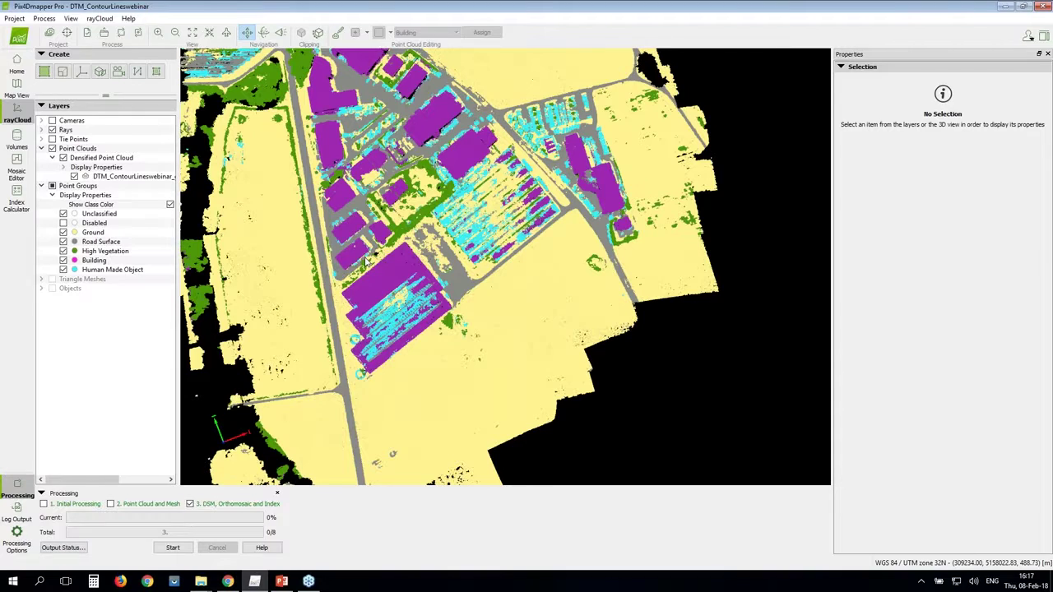
Return to the class-coloured rayCloud view and bring up the Process menu.
{"action": "left_click", "coordinate": [48, 33]}
{"action": "left_click", "coordinate": [43, 18]}
{"action": "mouse_move", "coordinate": [17, 18]}
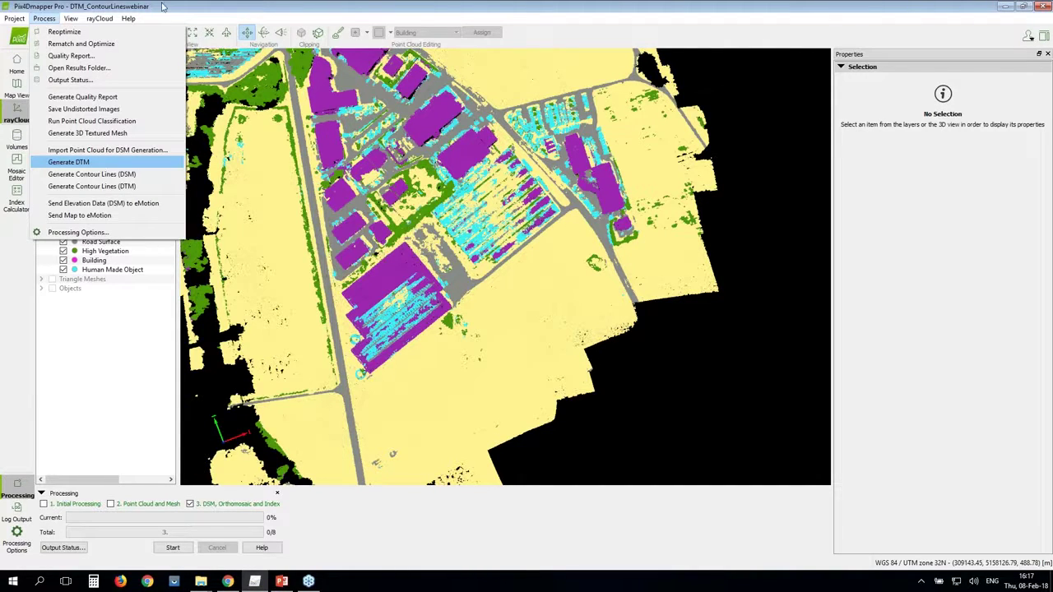
{"action": "left_click", "coordinate": [162, 6]}
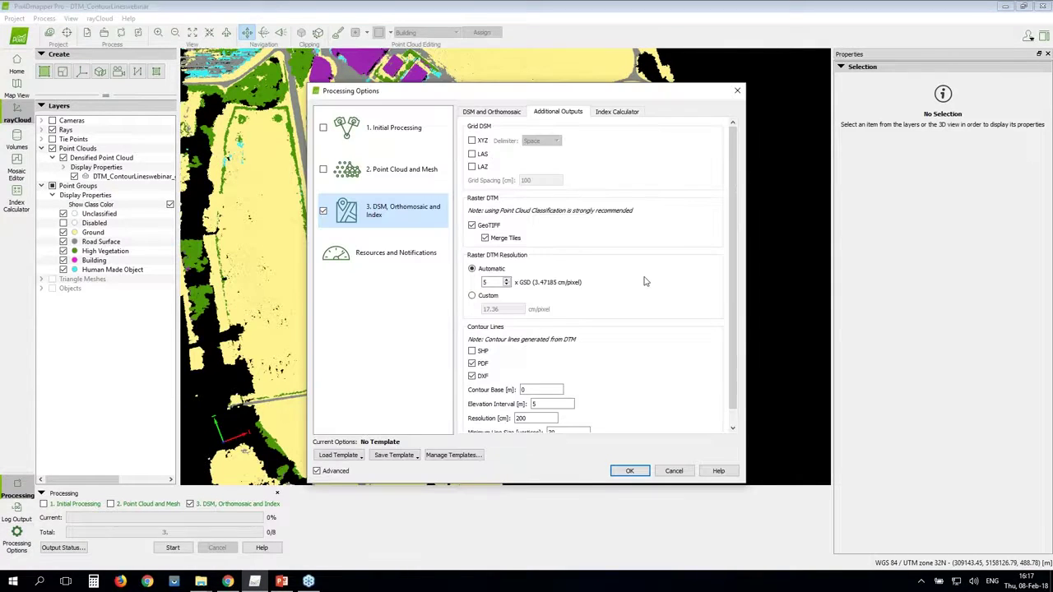
{"action": "scroll", "coordinate": [645, 282], "scroll_direction": "down", "scroll_amount": 1}
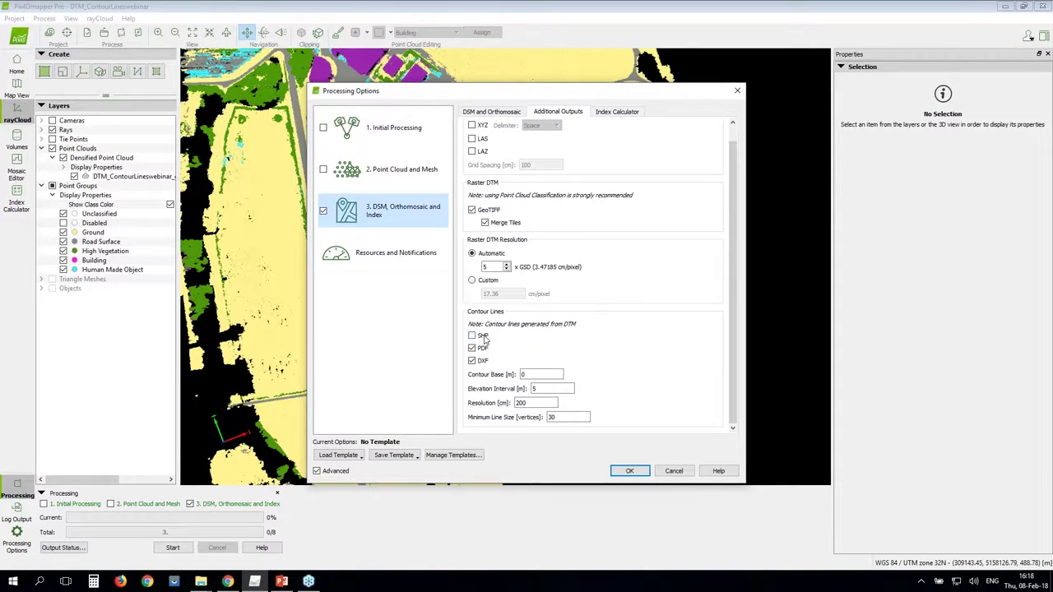
{"action": "left_click", "coordinate": [473, 335]}
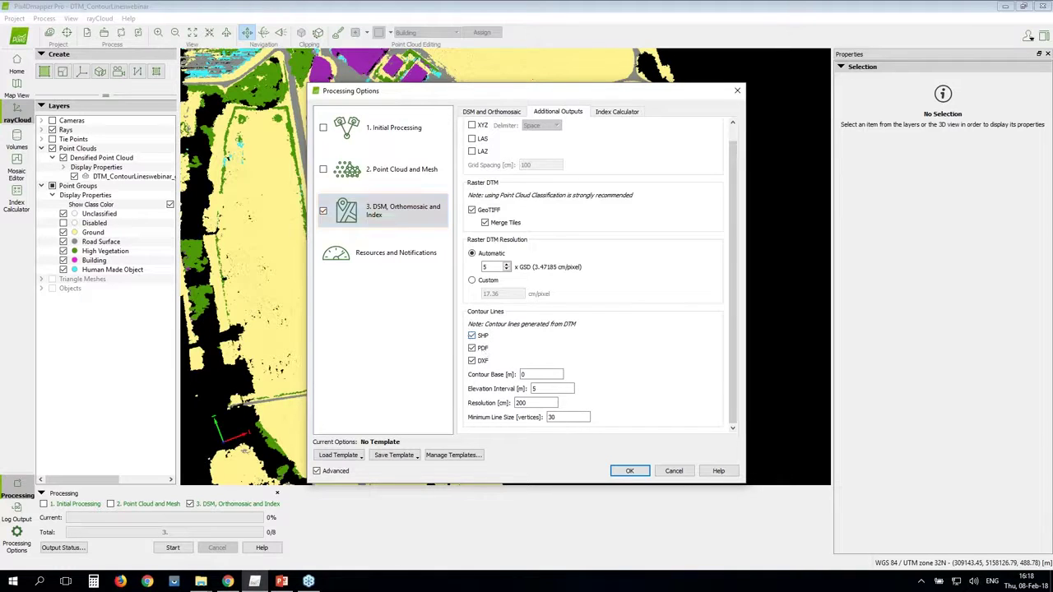
{"action": "left_click", "coordinate": [549, 389]}
{"action": "left_click", "coordinate": [490, 211]}
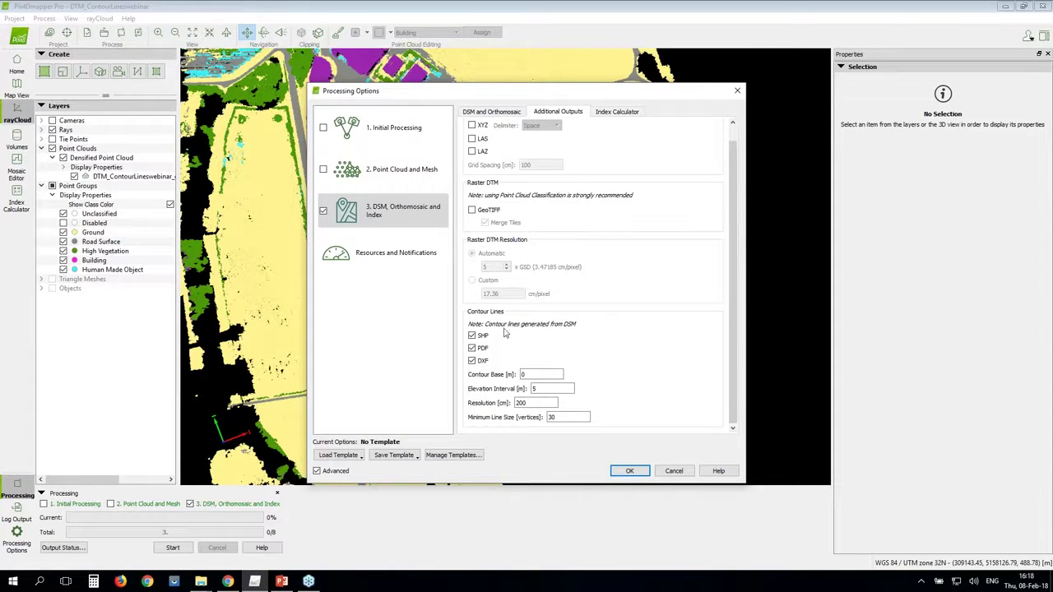
{"action": "scroll", "coordinate": [575, 395], "scroll_direction": "up", "scroll_amount": 1}
{"action": "scroll", "coordinate": [676, 484], "scroll_direction": "down", "scroll_amount": 1}
Show the point cloud in true colours and set contours to 7 m interval, 300 cm resolution.
{"action": "key", "text": "Escape"}
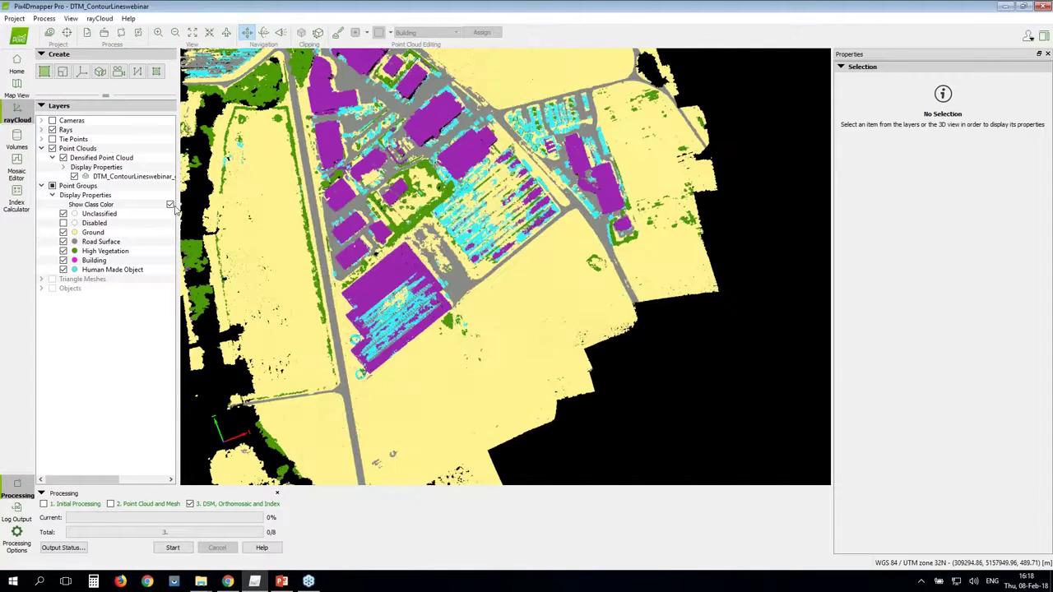
{"action": "left_click", "coordinate": [169, 205]}
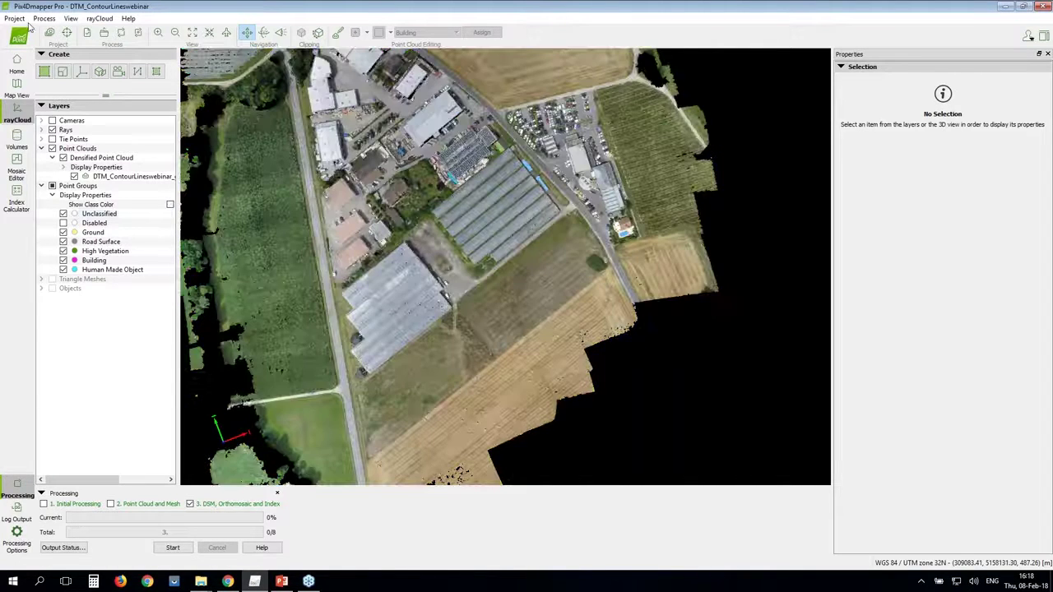
{"action": "left_click", "coordinate": [43, 19]}
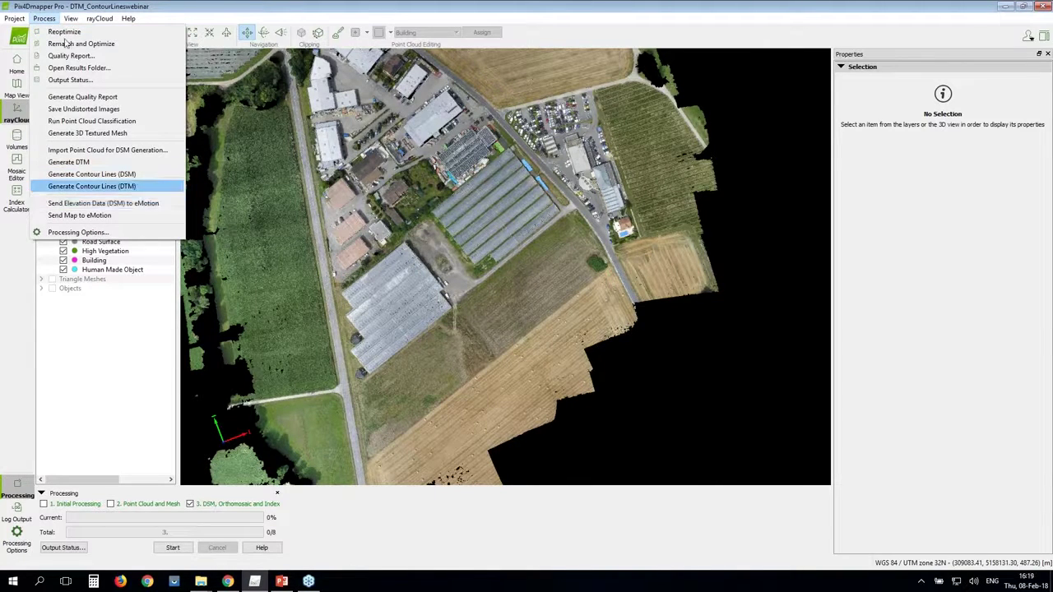
{"action": "left_click", "coordinate": [15, 547]}
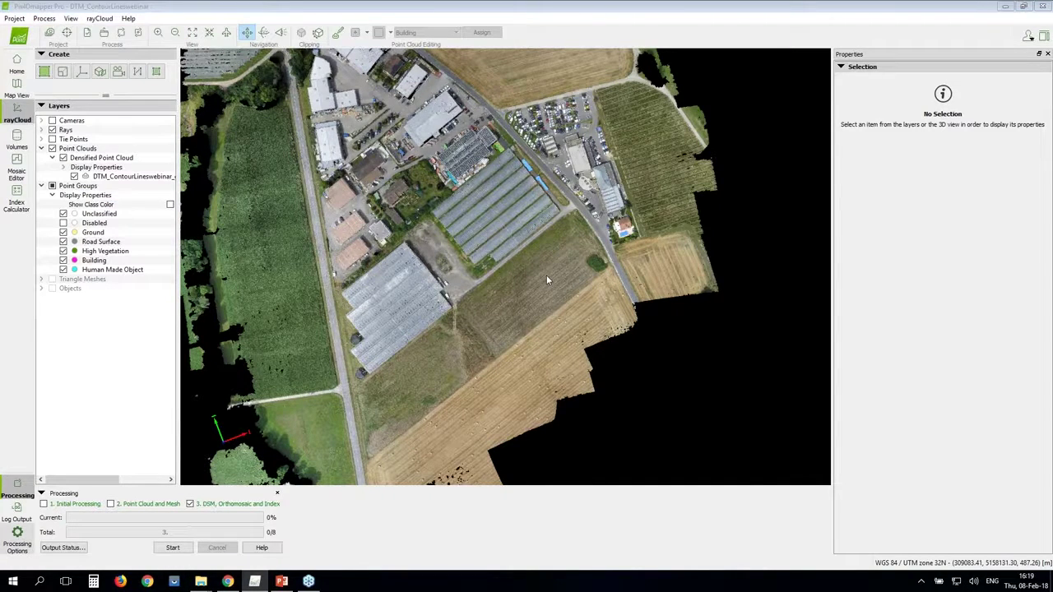
{"action": "double_click", "coordinate": [545, 388]}
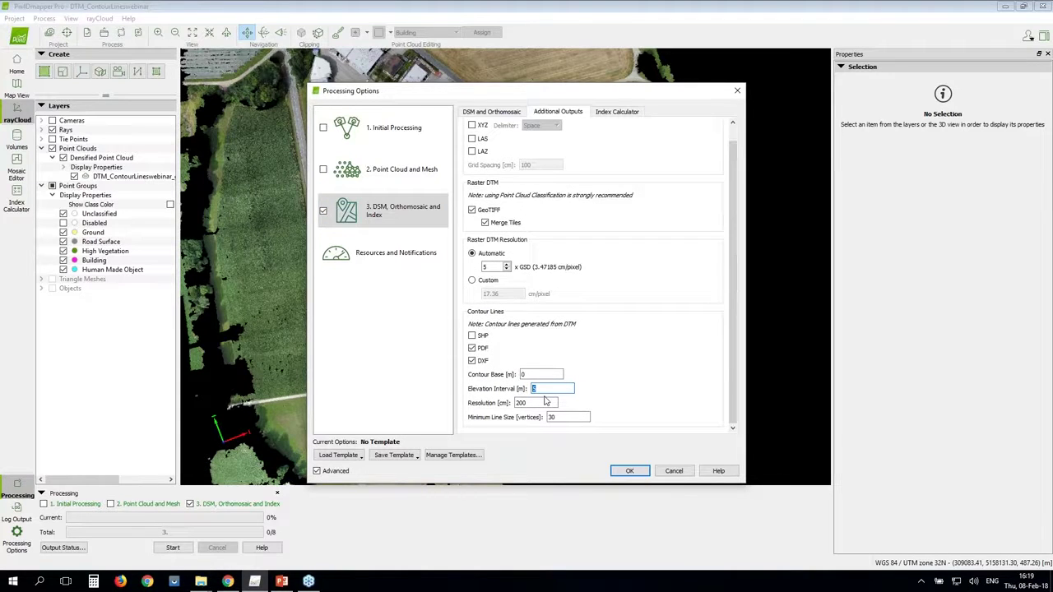
{"action": "type", "text": "7"}
{"action": "key", "text": "Tab"}
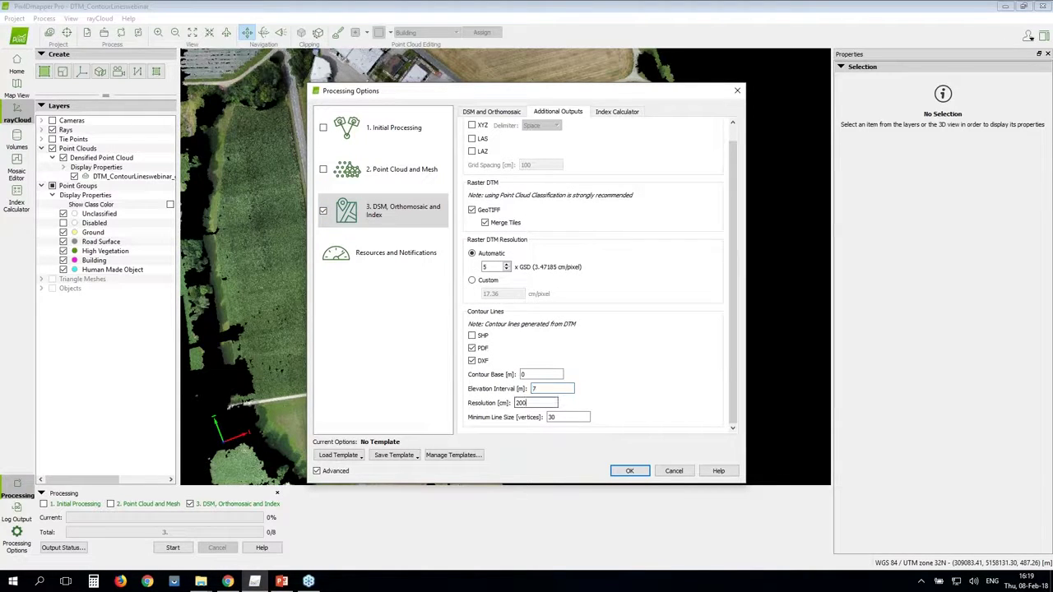
{"action": "key", "text": "BackSpace"}
{"action": "key", "text": "BackSpace"}
{"action": "key", "text": "BackSpace"}
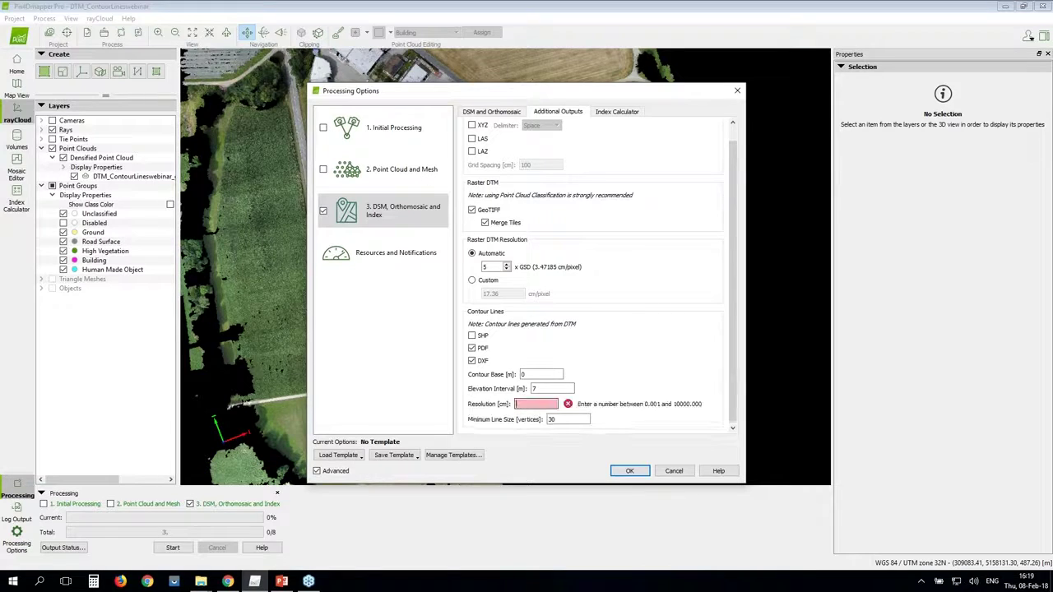
{"action": "type", "text": "300"}
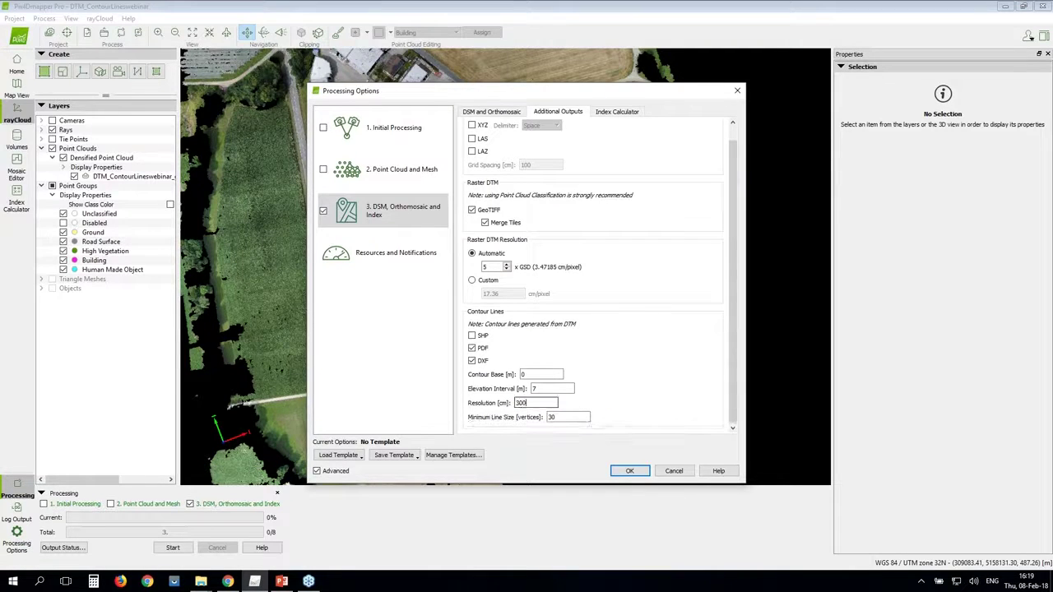
{"action": "left_click", "coordinate": [630, 472]}
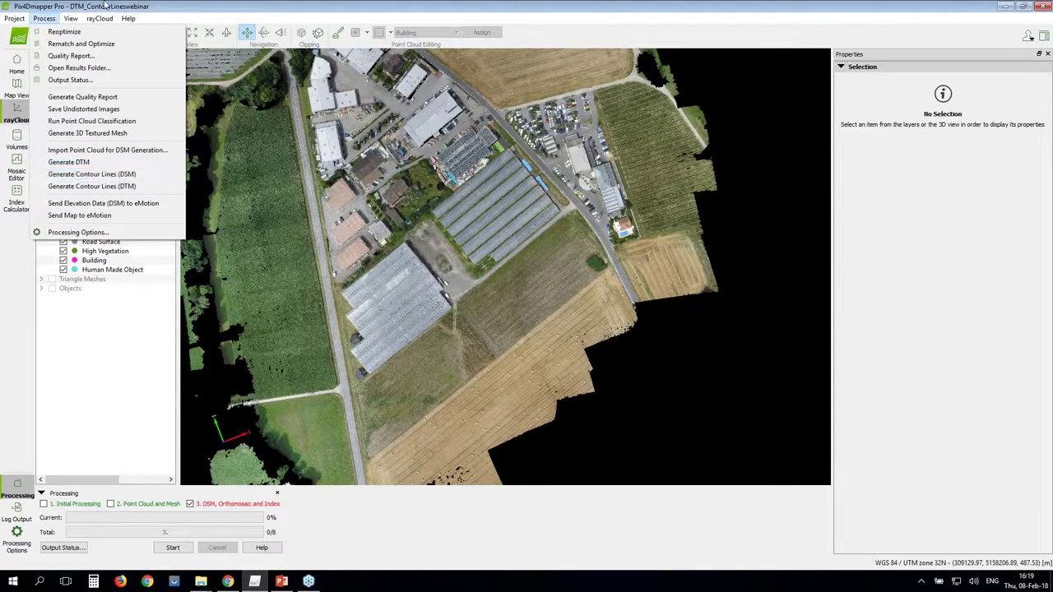
{"action": "left_click", "coordinate": [220, 543]}
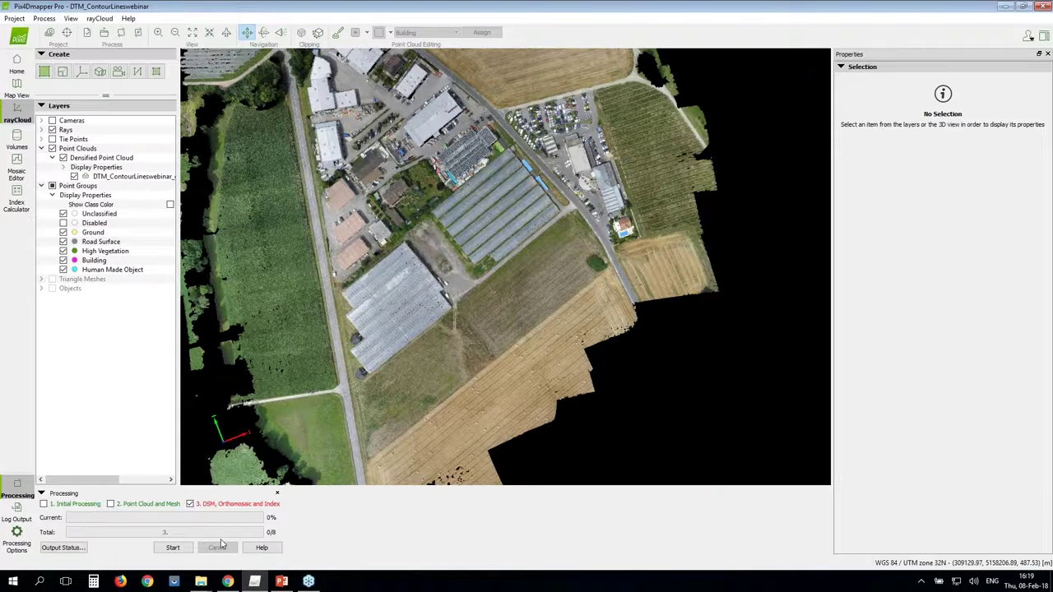